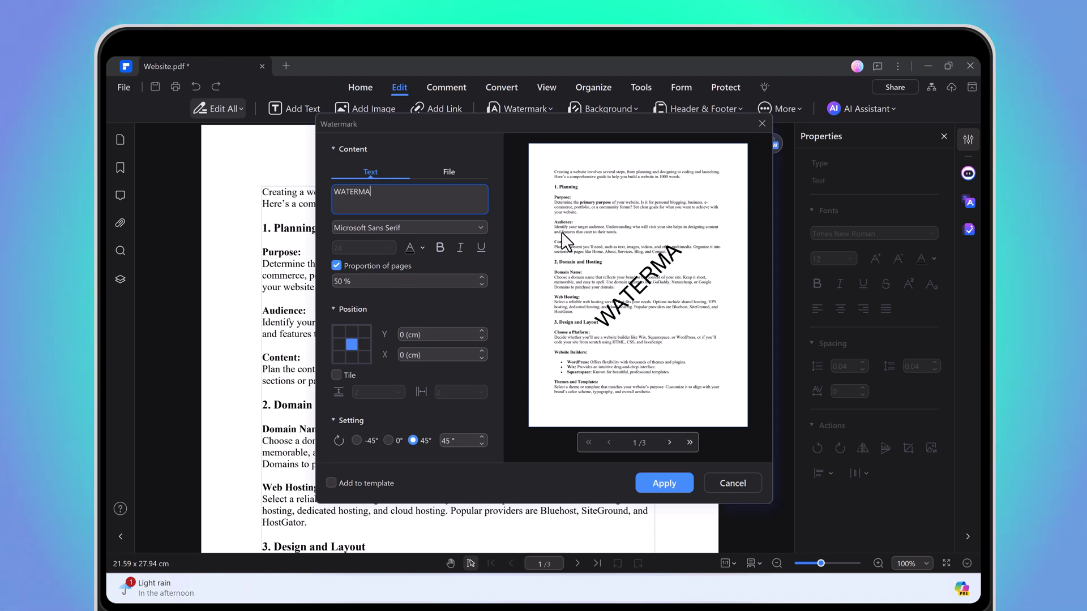
Enter WATERMARK as the watermark text, untick Proportion of pages, and set a fixed font size
type("RK")
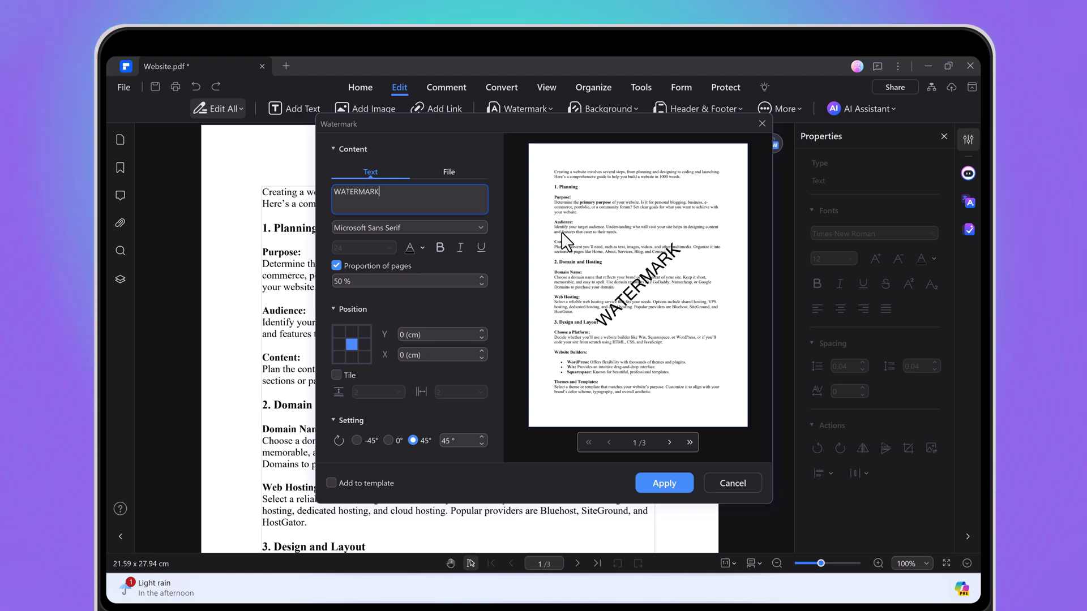
left_click(439, 228)
left_click(447, 262)
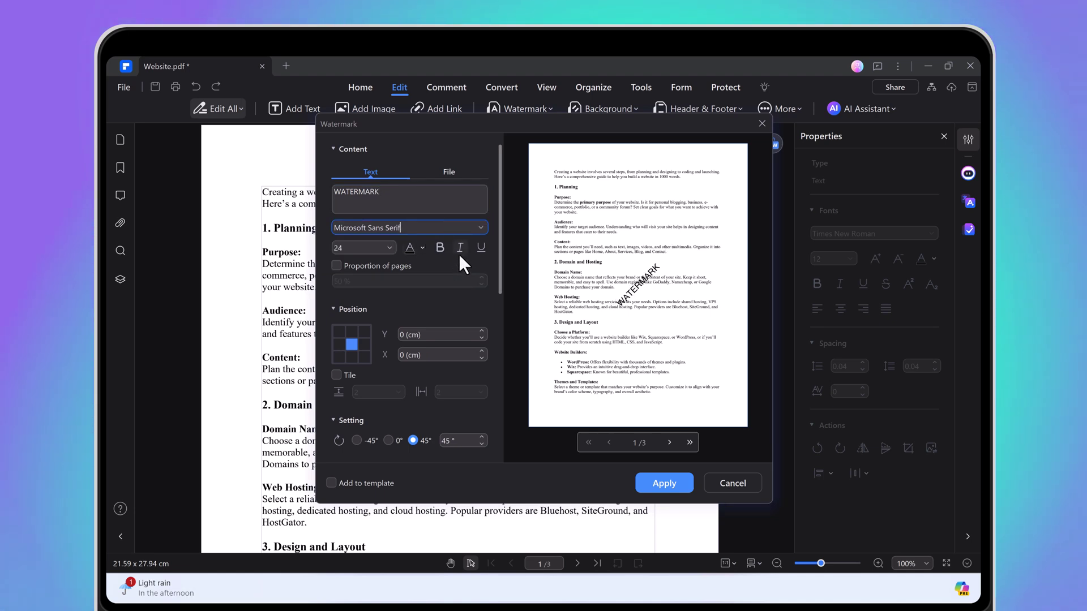
left_click(387, 249)
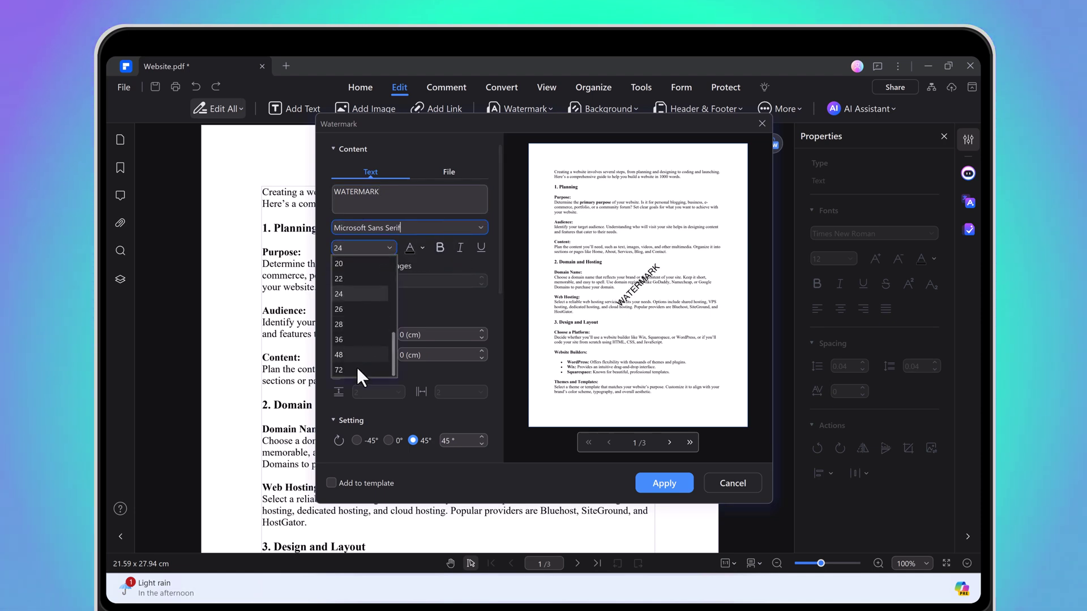
left_click(357, 367)
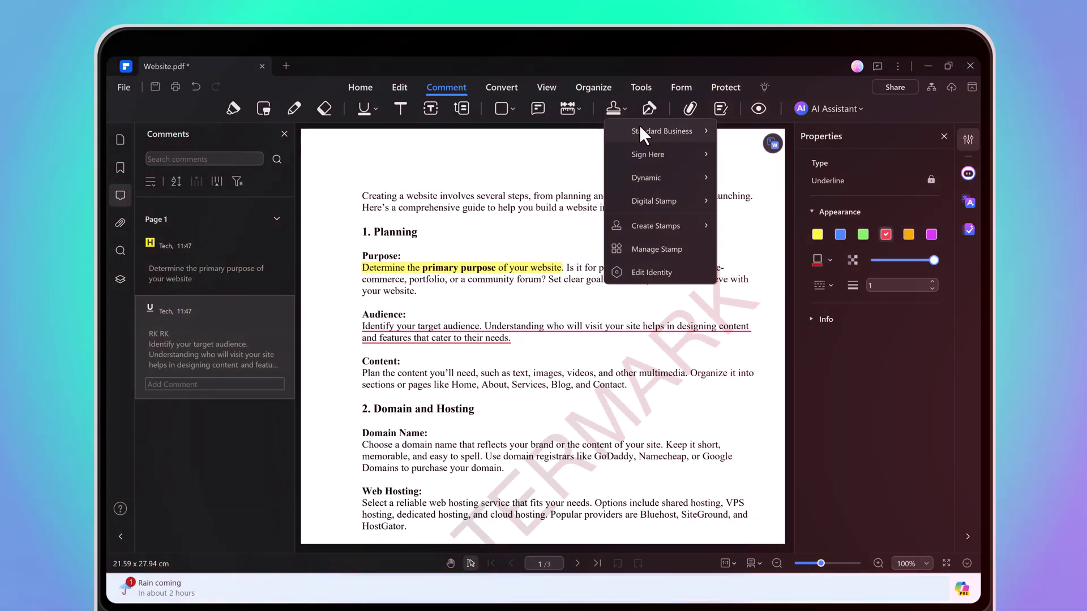
Place the SIGN HERE stamp on page 3
mouse_move(640, 124)
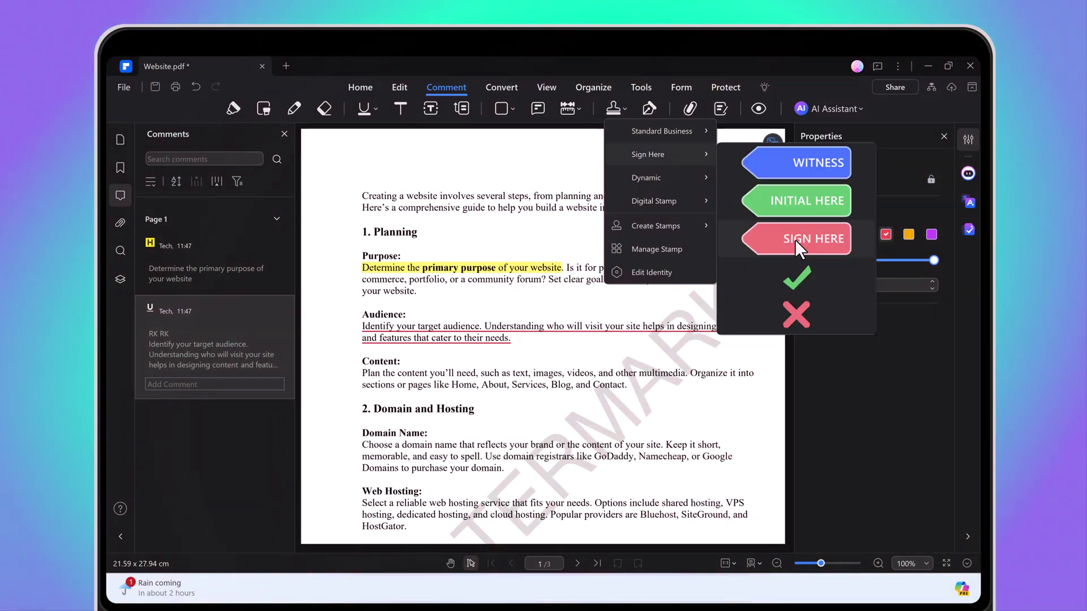
left_click(794, 239)
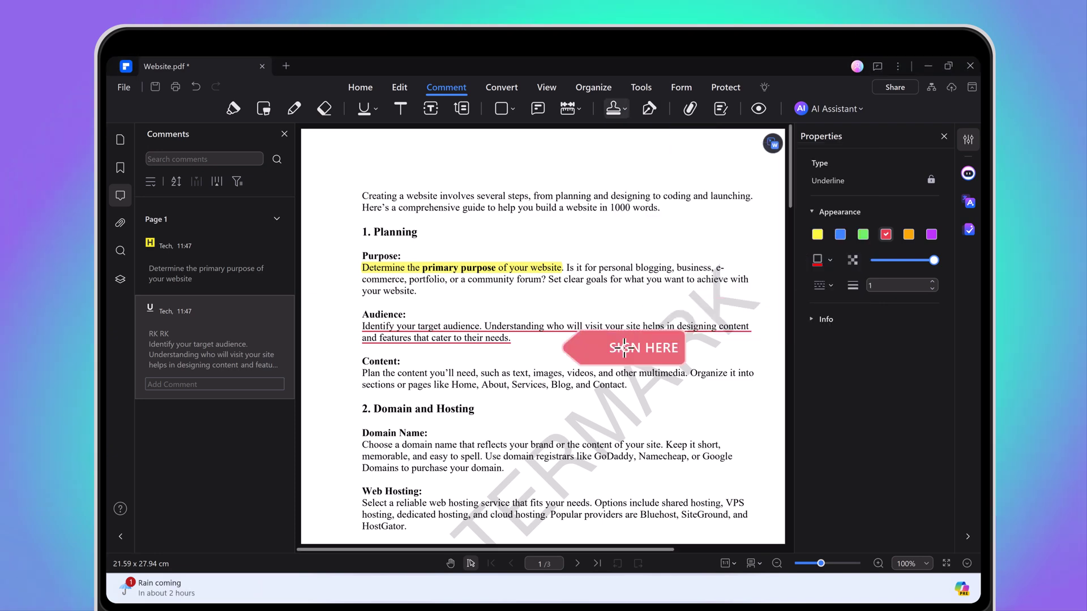
scroll(660, 418, "down", 5)
scroll(660, 418, "down", 10)
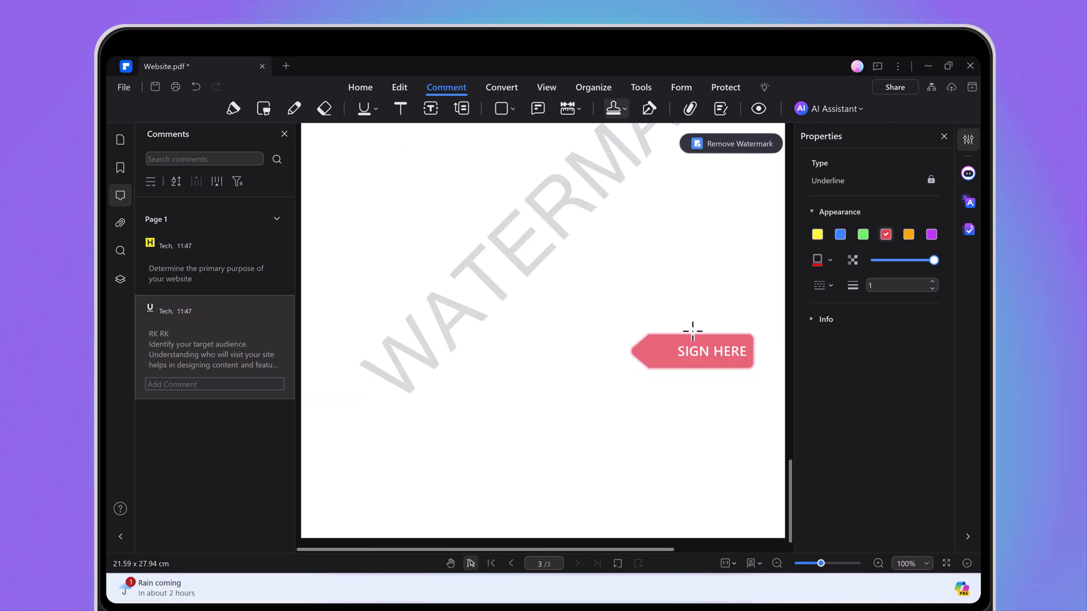
left_click(684, 263)
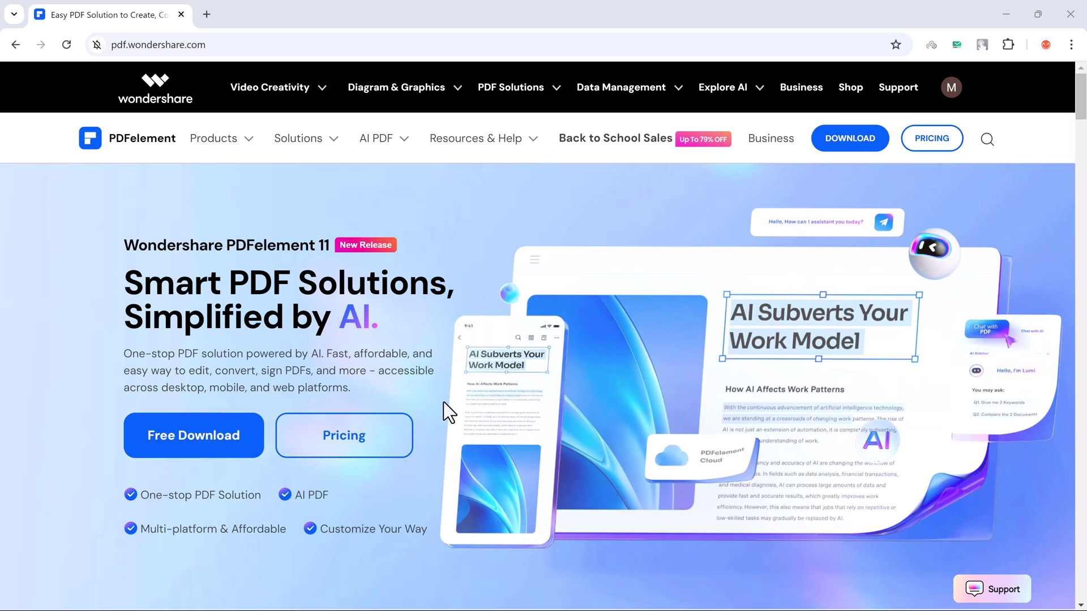
scroll(443, 402, "down", 8)
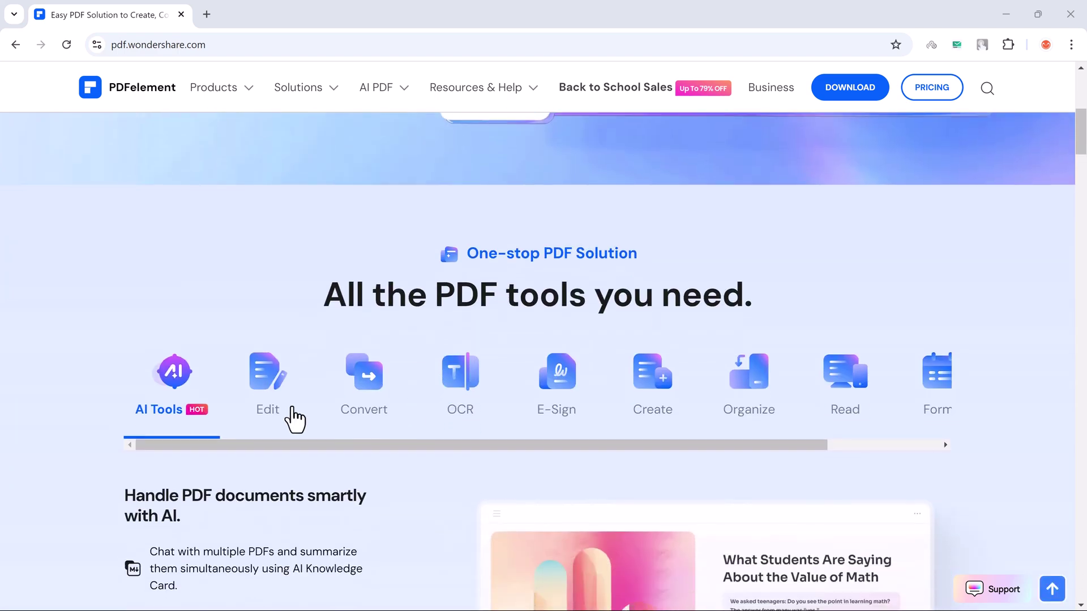
left_click(262, 396)
scroll(369, 391, "down", 4)
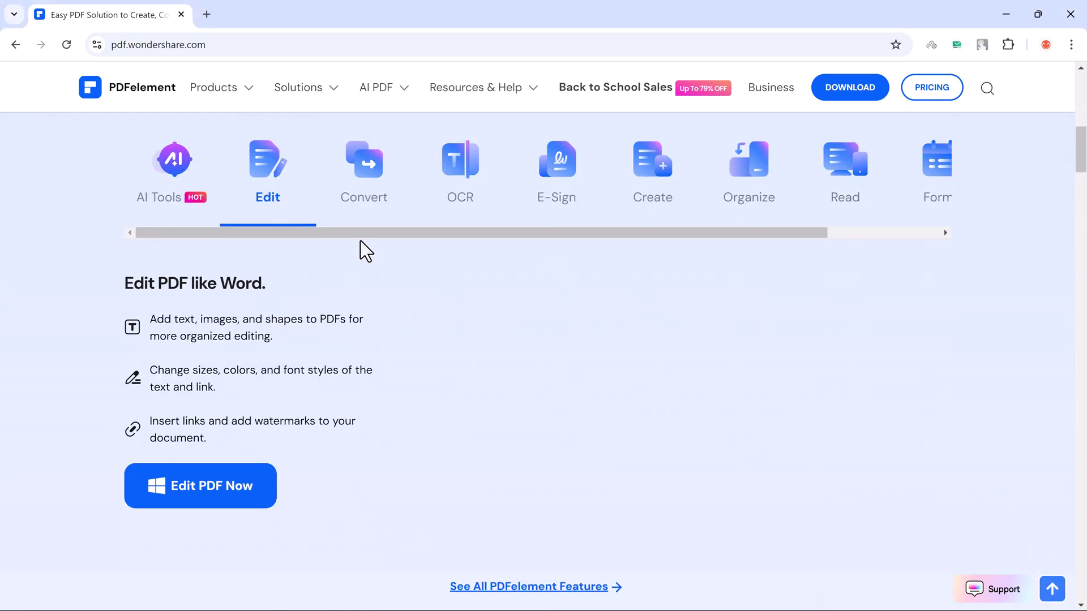
left_click(368, 188)
left_click(461, 183)
left_click(569, 175)
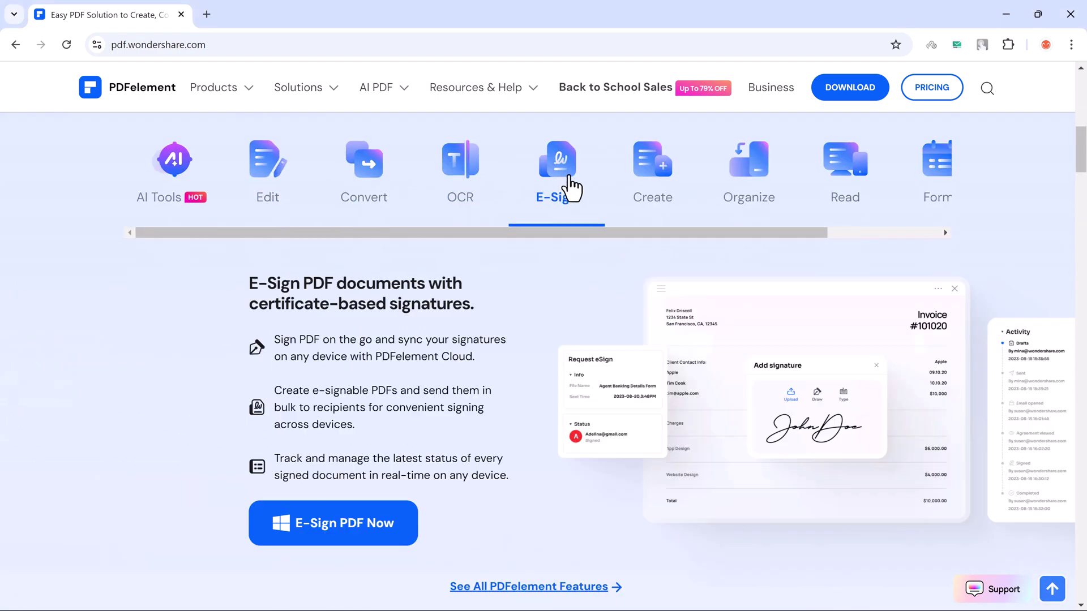
left_click(651, 189)
left_click(748, 190)
left_click(846, 190)
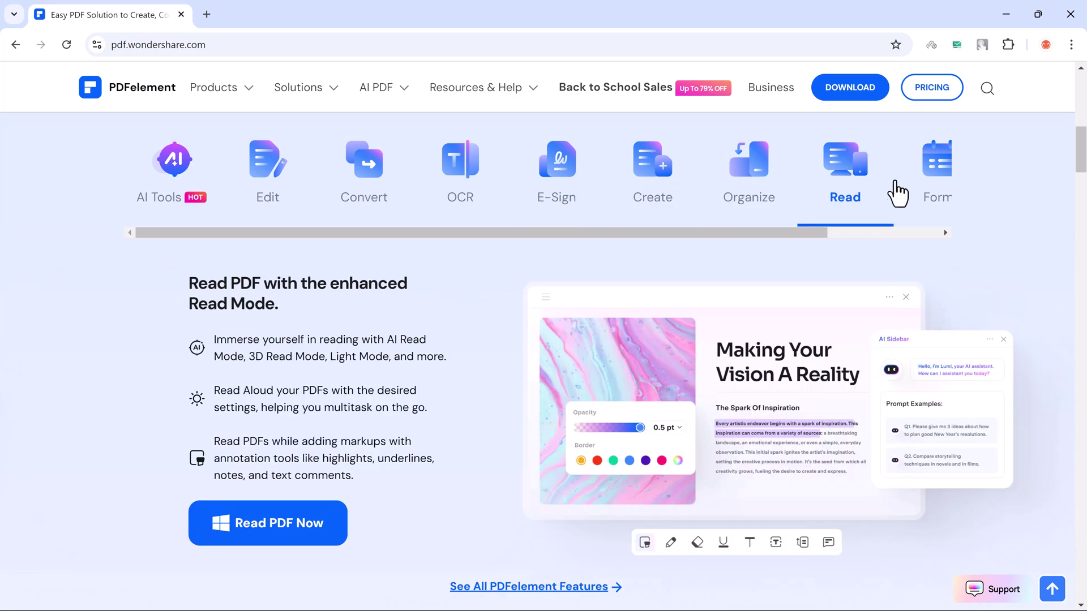
left_click(929, 189)
scroll(603, 322, "down", 15)
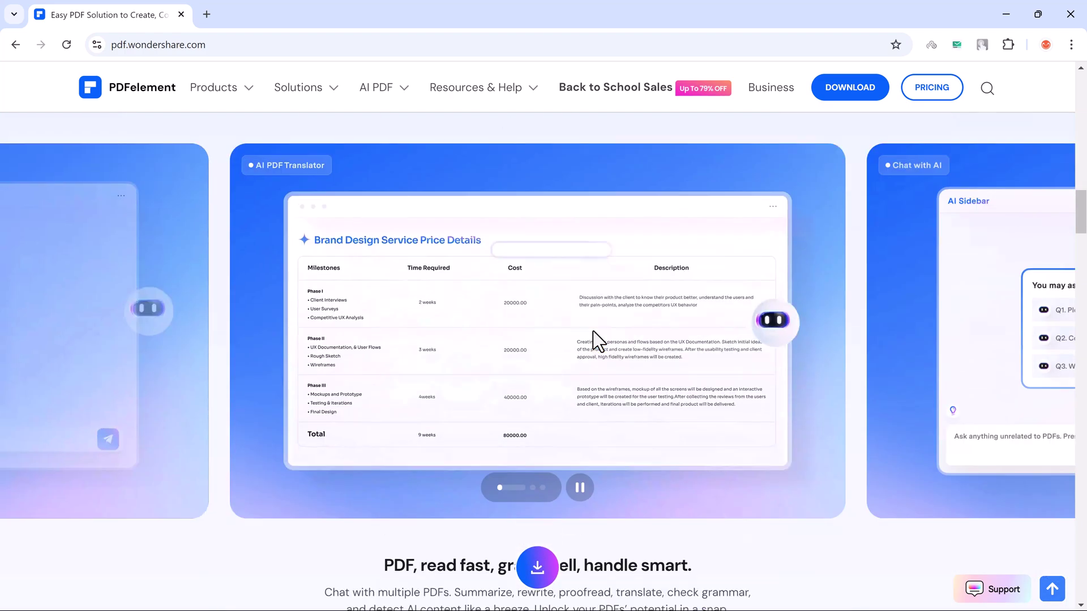
scroll(592, 338, "down", 10)
scroll(592, 339, "up", 10)
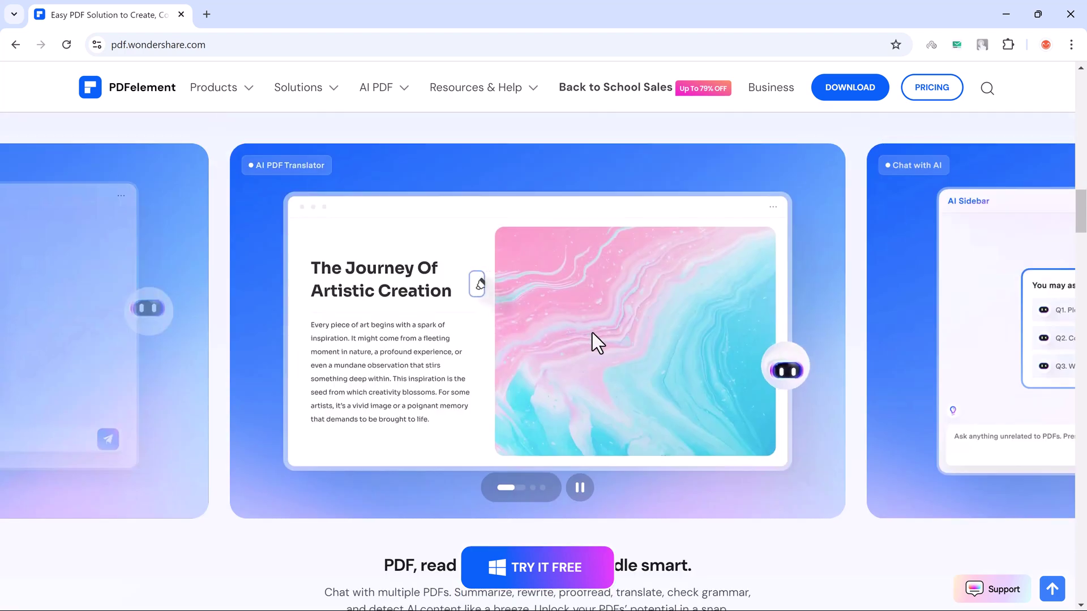
scroll(592, 333, "up", 15)
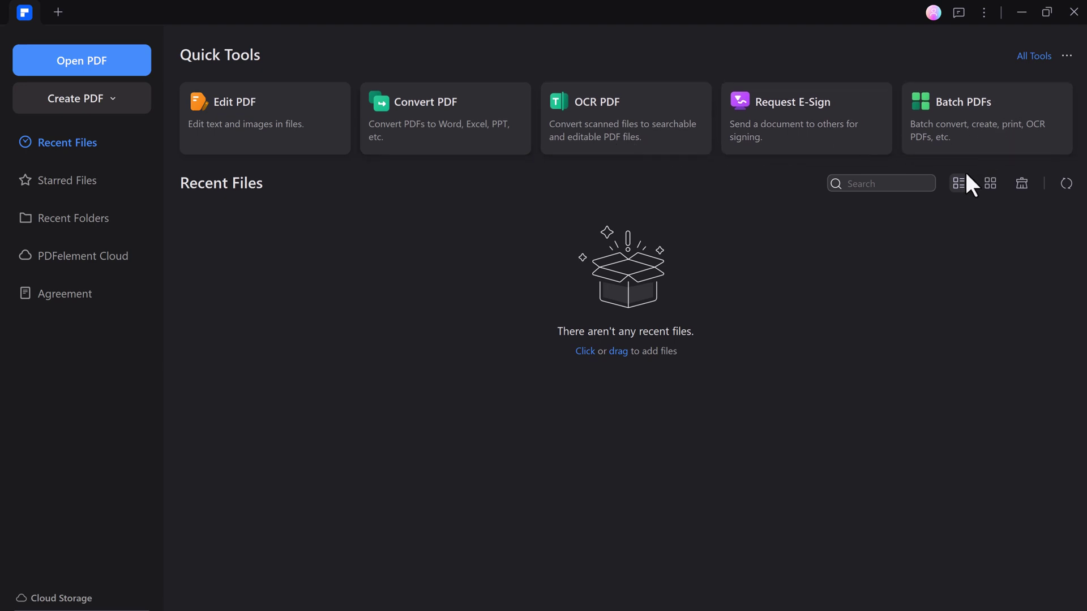
Browse to the Documents folder and open Website.pdf
left_click(117, 67)
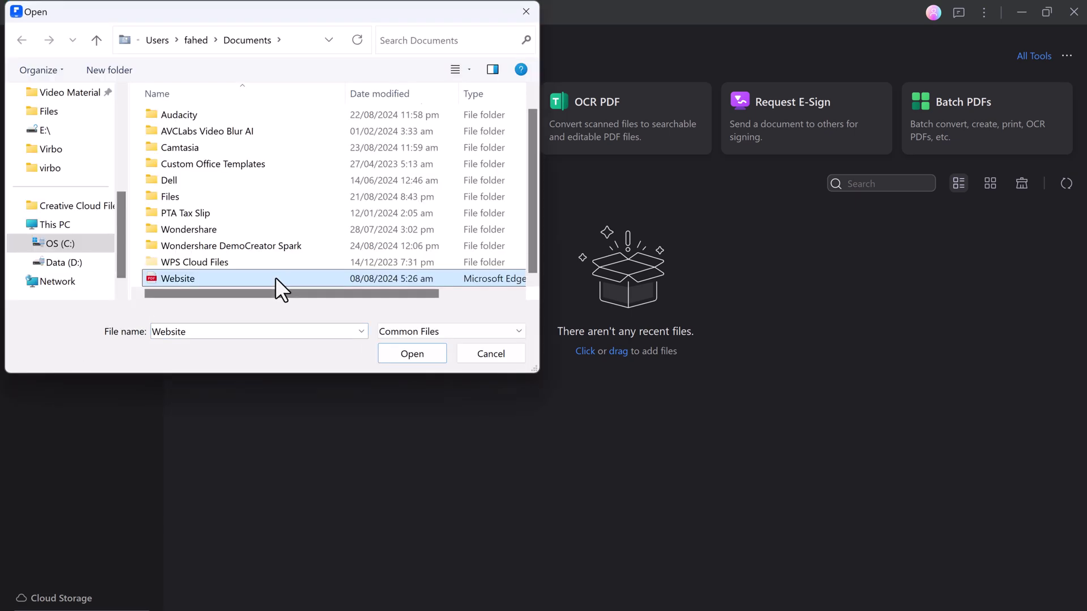
left_click(411, 347)
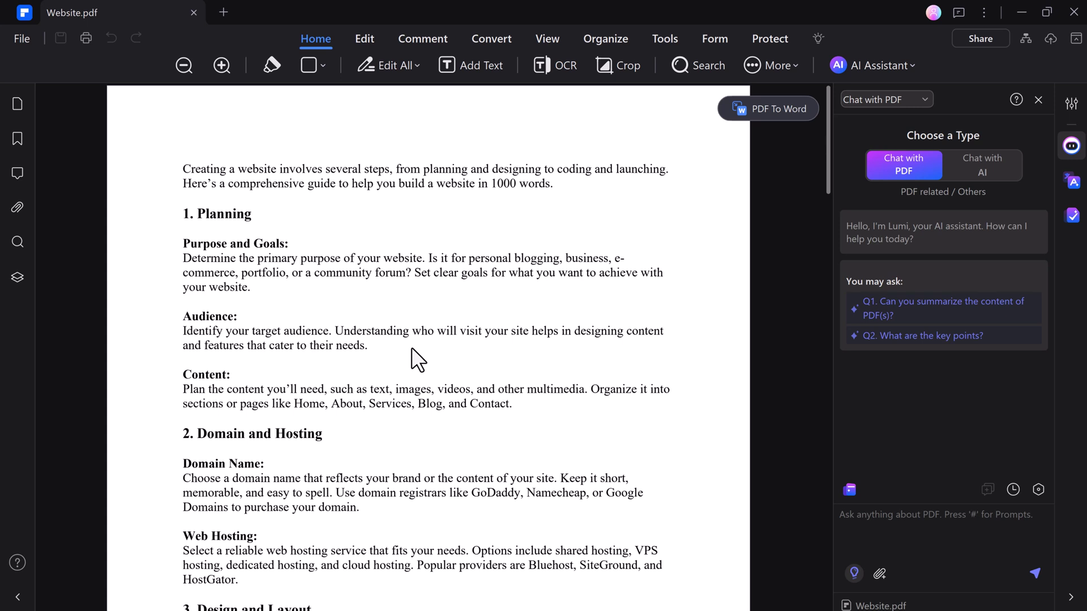
With Edit All on, delete 'and Goals' so the heading reads just Purpose
left_click(369, 37)
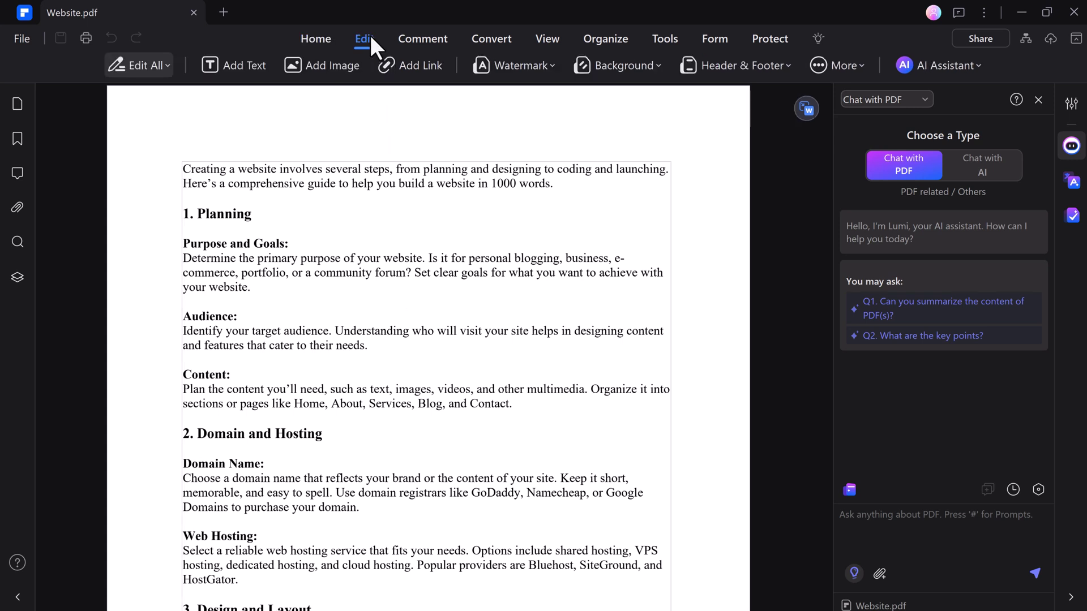
left_click(145, 65)
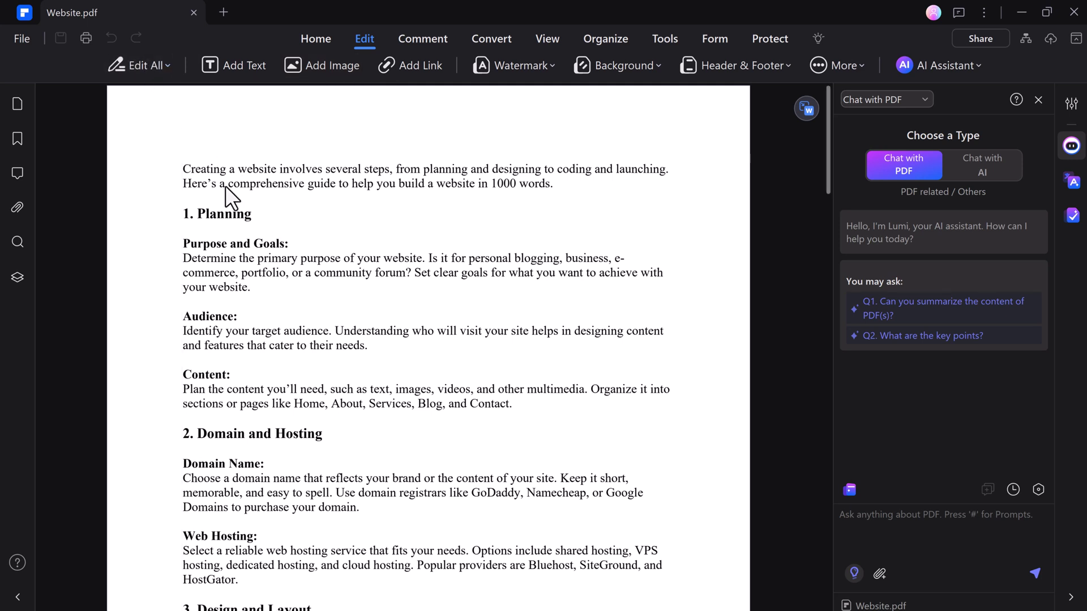
left_click(137, 70)
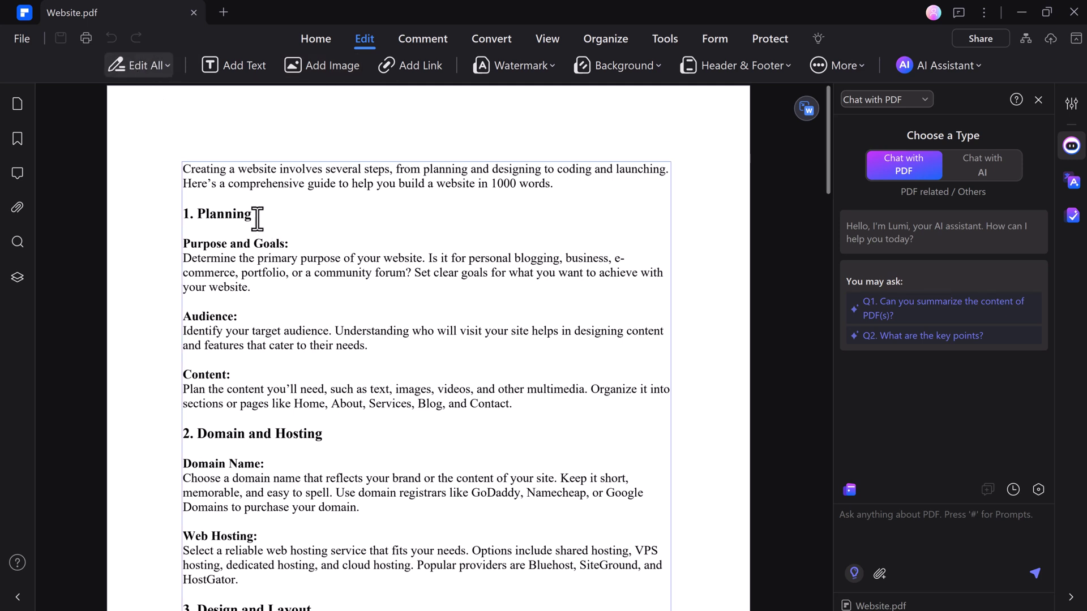
left_click(217, 214)
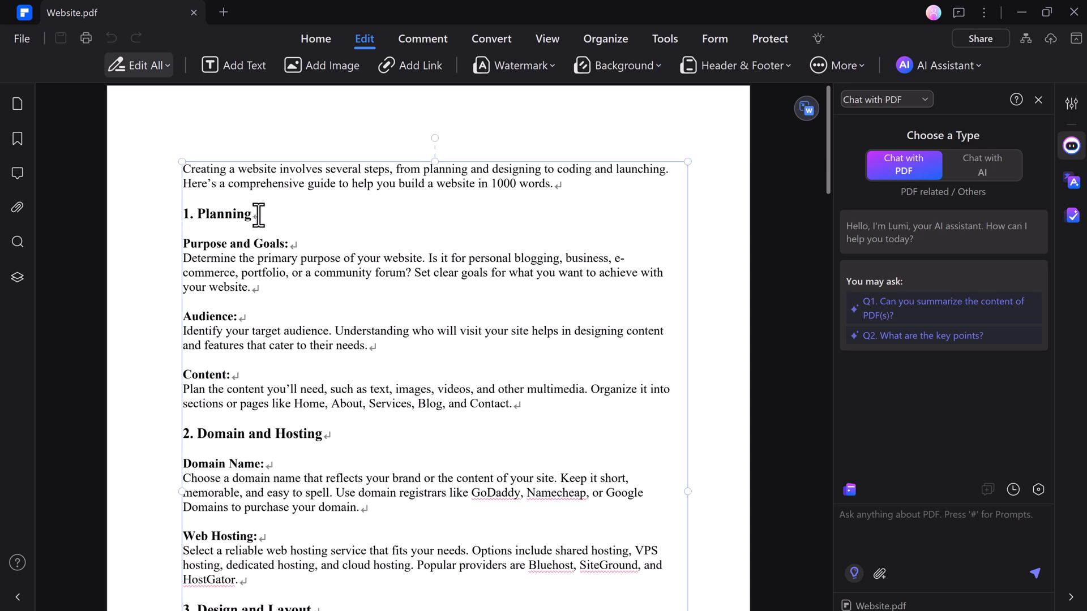
left_click(282, 243)
key("BackSpace")
key("BackSpace")
key("BackSpace")
key("BackSpace")
key("BackSpace")
key("BackSpace")
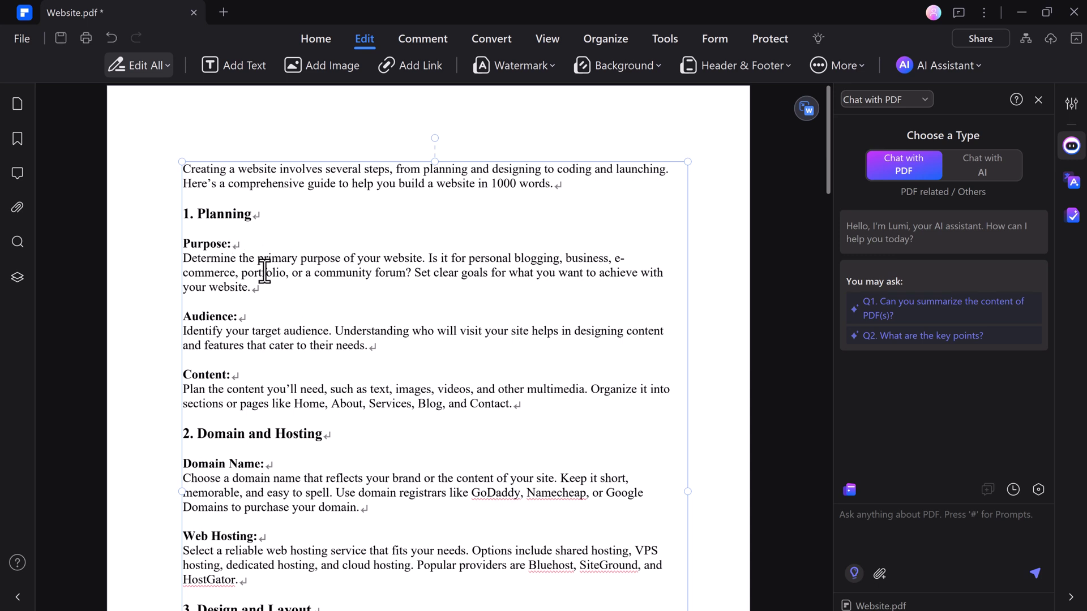
Make 'primary purpose' bold, keep font size 12, and deselect the text box
left_click_drag(257, 258, 348, 259)
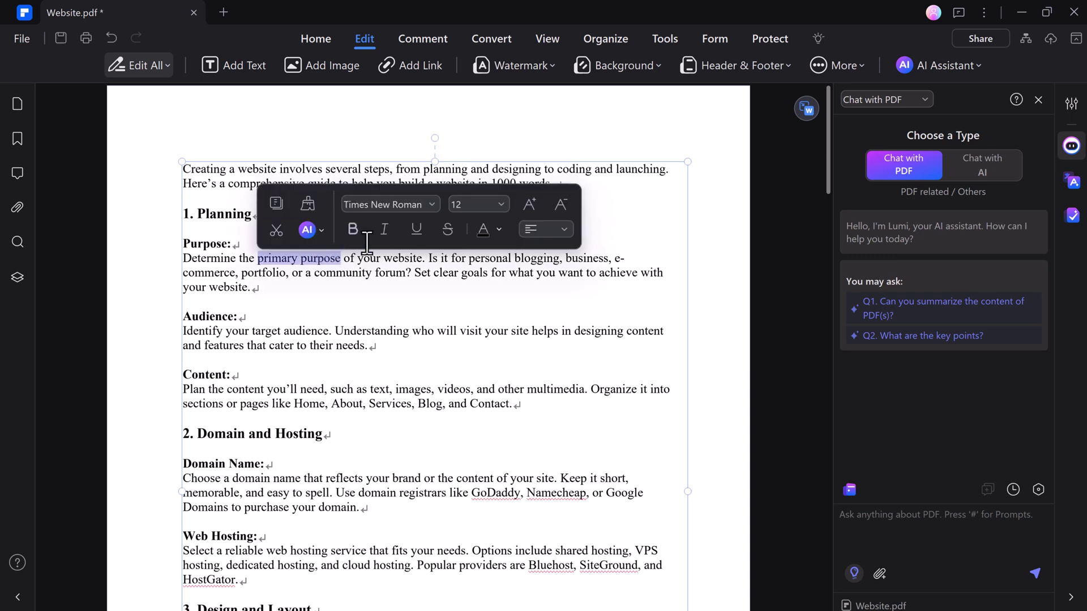
left_click(353, 229)
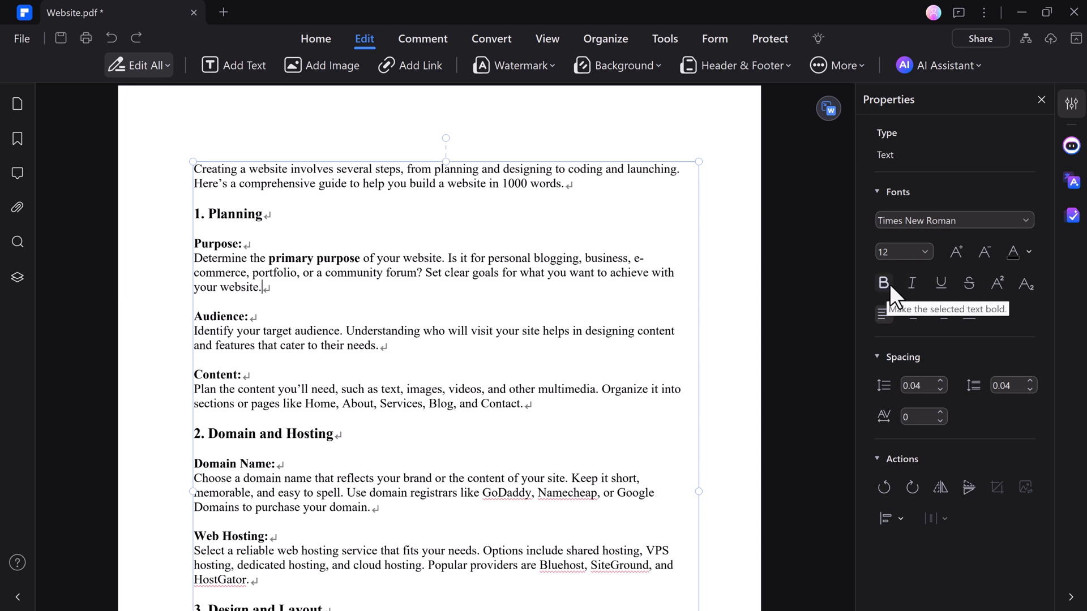
left_click(925, 251)
left_click(926, 253)
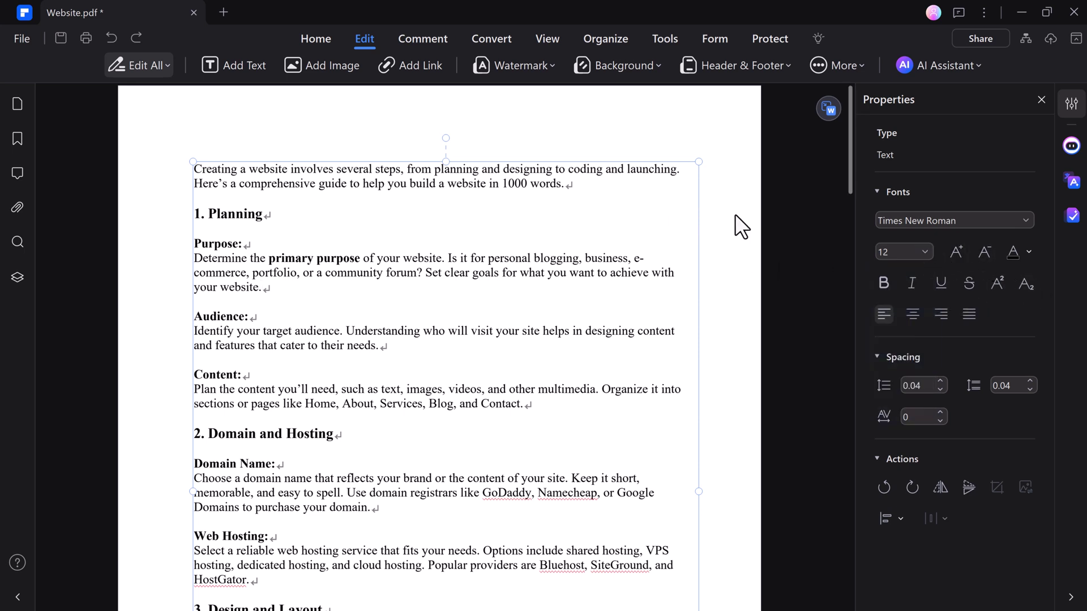
left_click(420, 148)
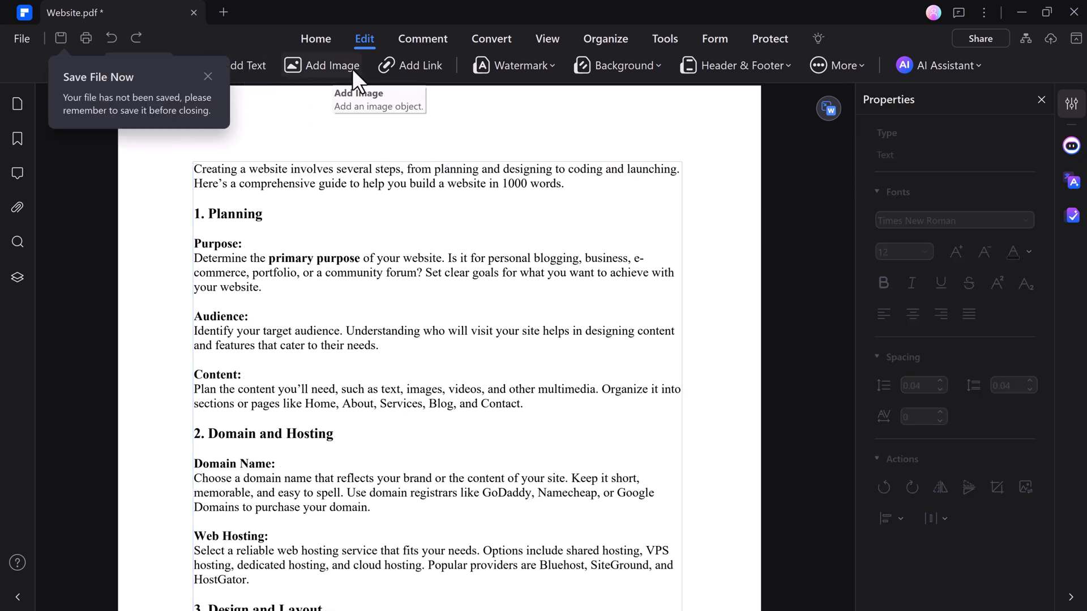
Start a new watermark with the text WATERMARK and change its page-proportion sizing
left_click(511, 67)
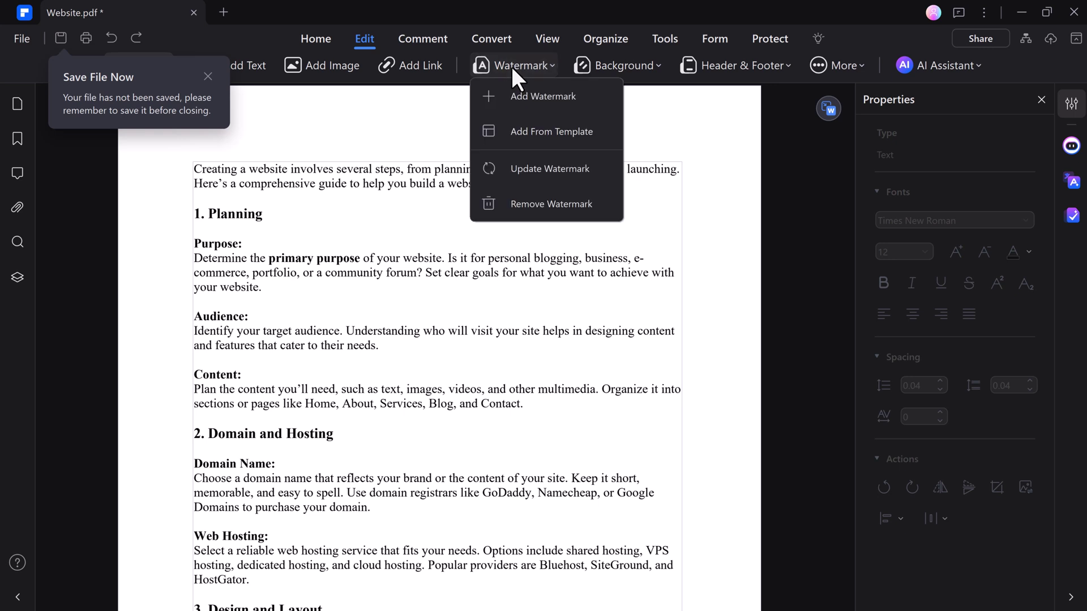
left_click(535, 108)
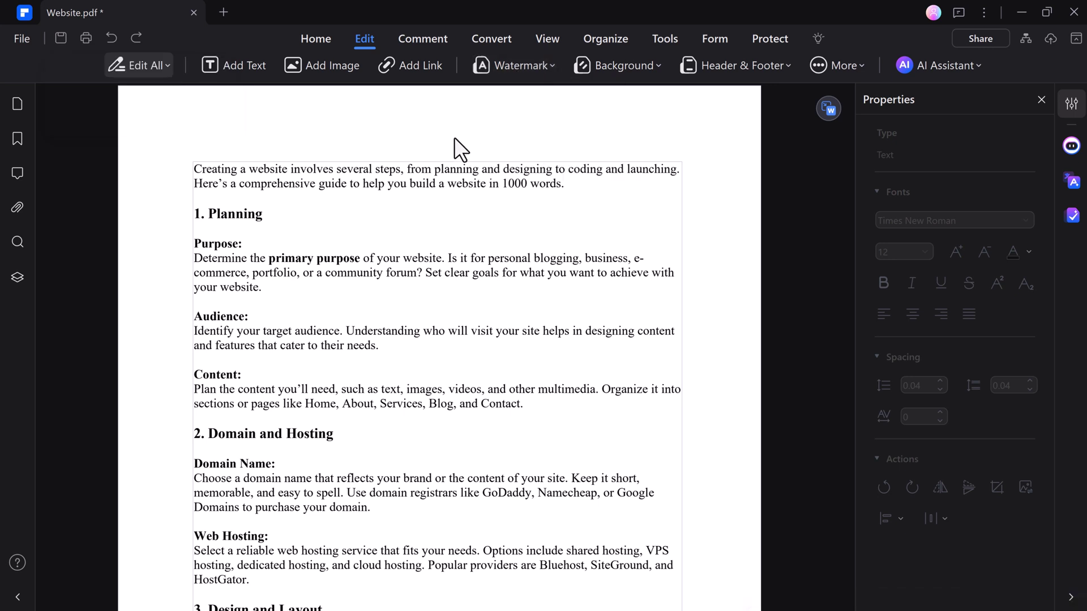
left_click(511, 66)
left_click(534, 101)
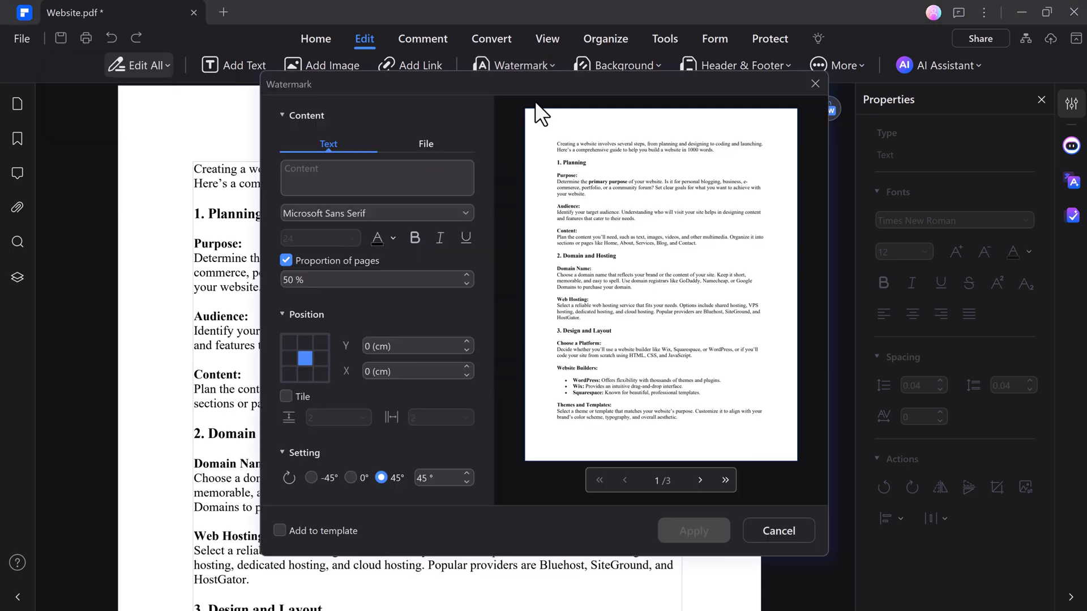
key("Caps_Lock")
type("WATER")
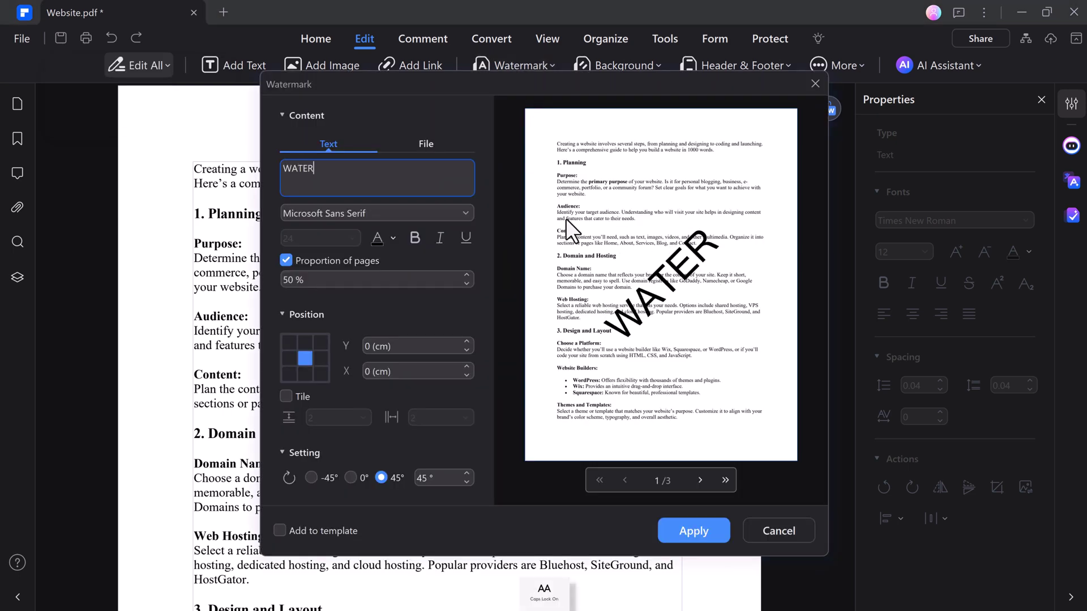
type("MARK")
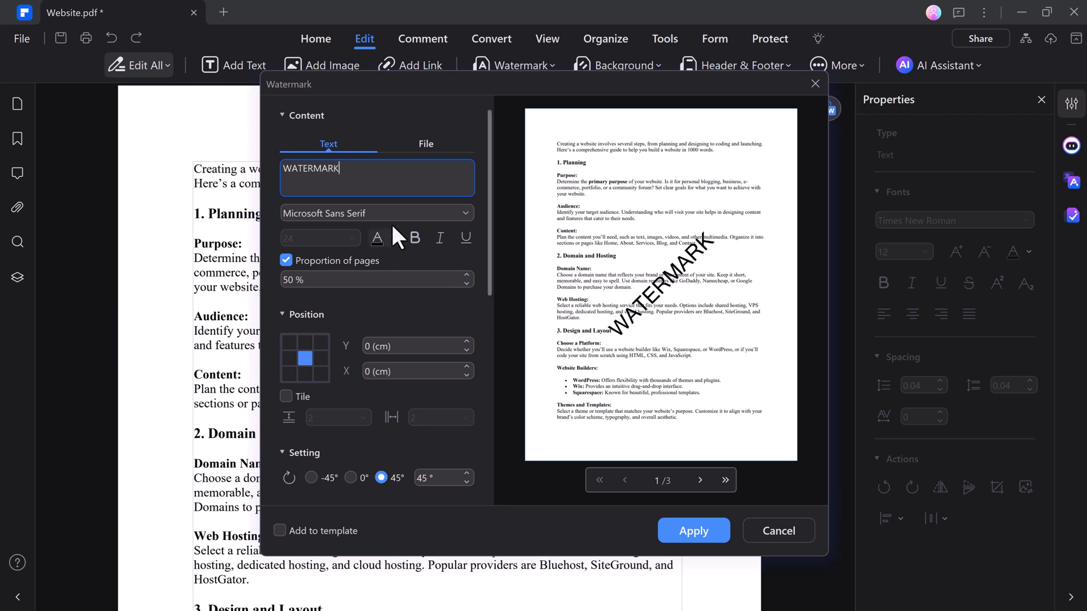
left_click(414, 214)
left_click(420, 258)
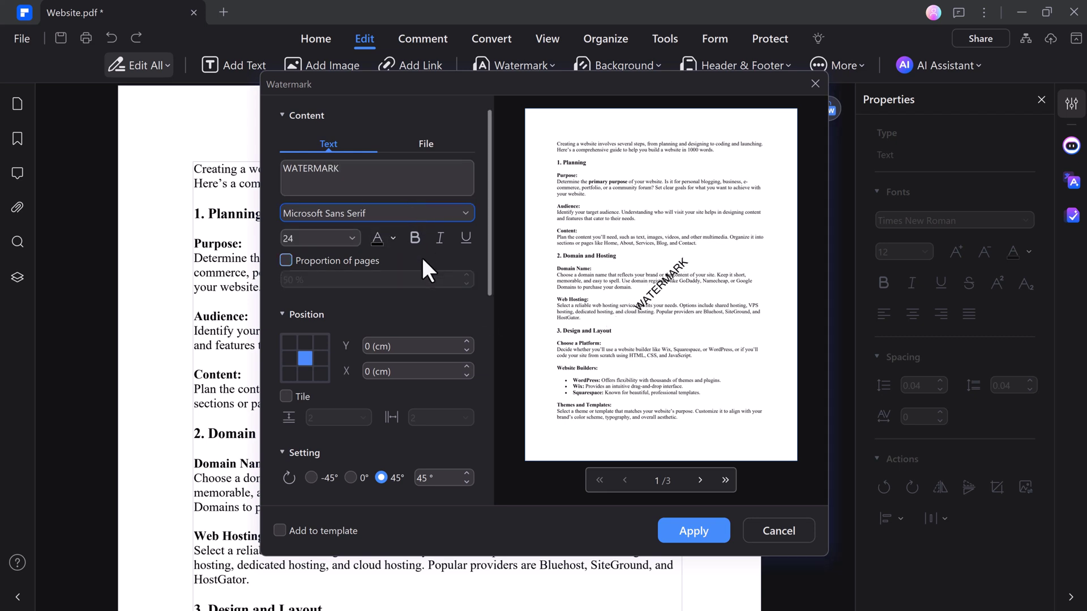
Set the watermark to size 72, 15% opacity and behind text, then apply it
left_click(350, 238)
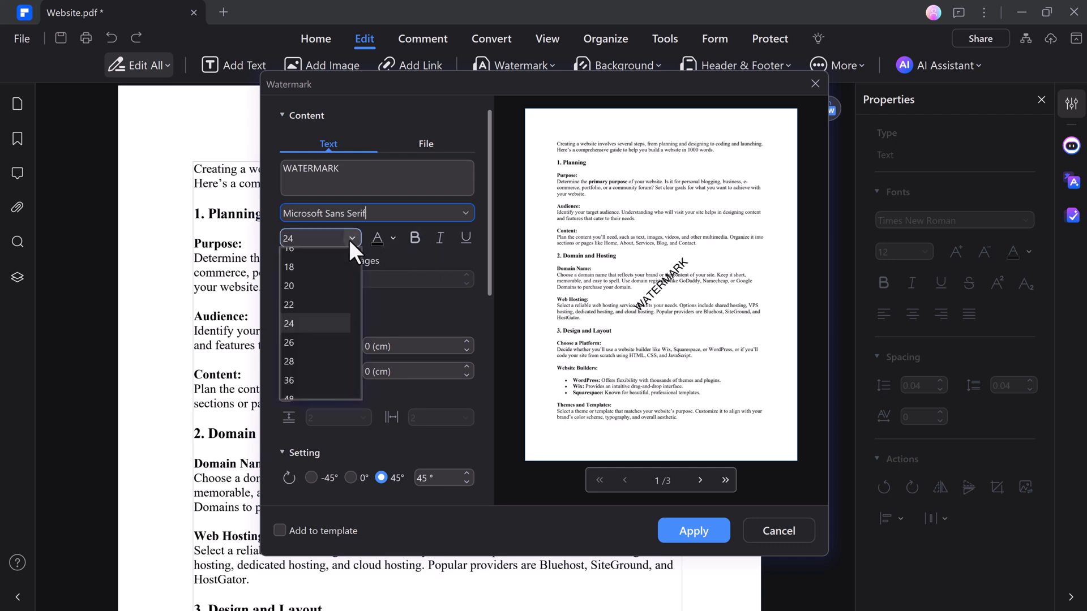
left_click(311, 385)
scroll(310, 385, "down", 3)
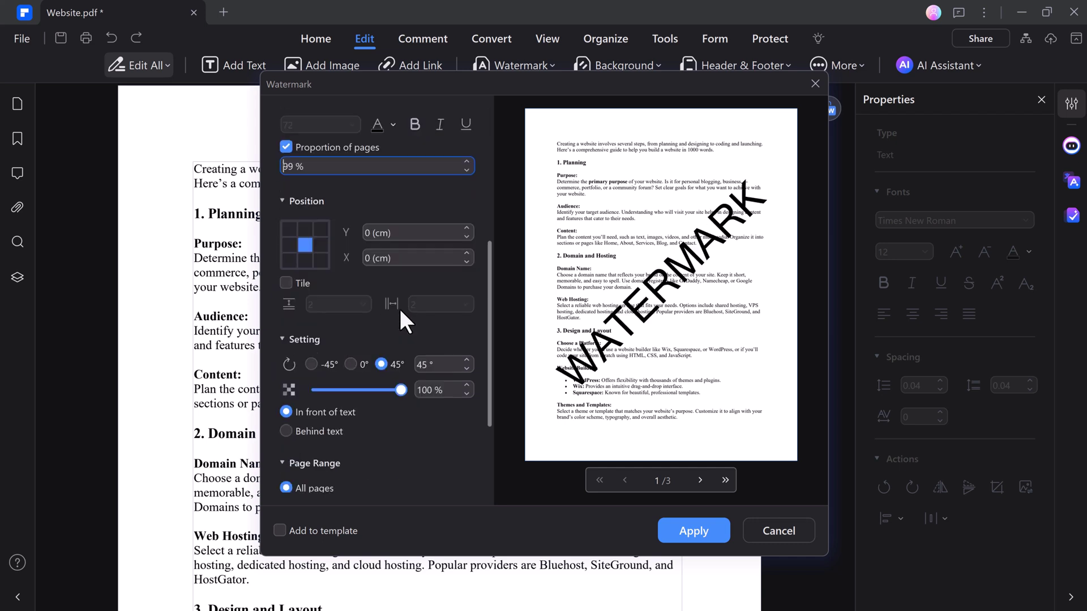
left_click_drag(396, 353, 324, 353)
left_click(286, 394)
scroll(409, 465, "down", 1)
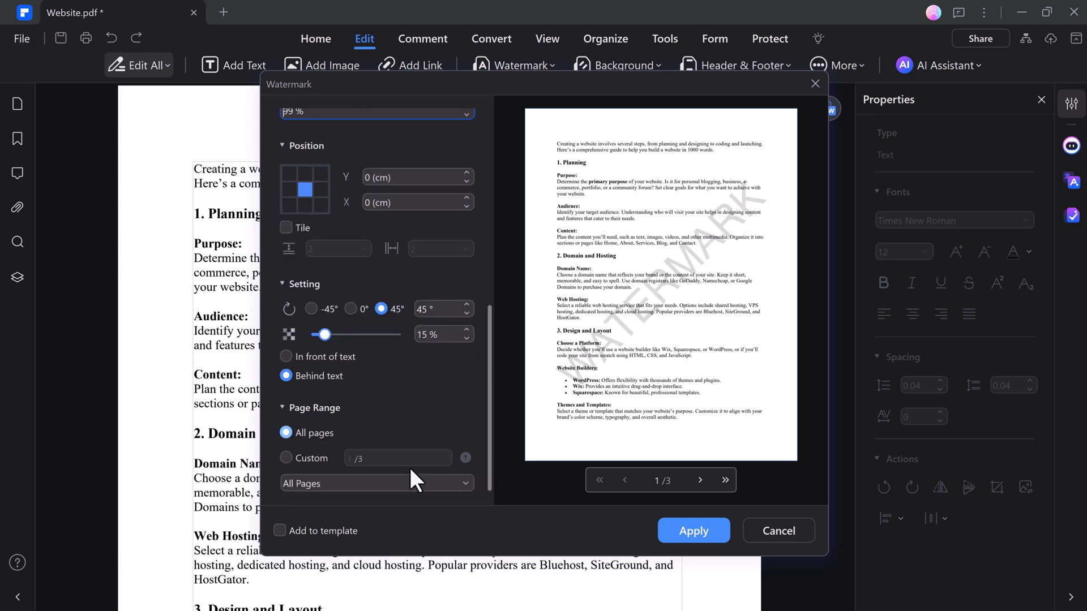
left_click(681, 525)
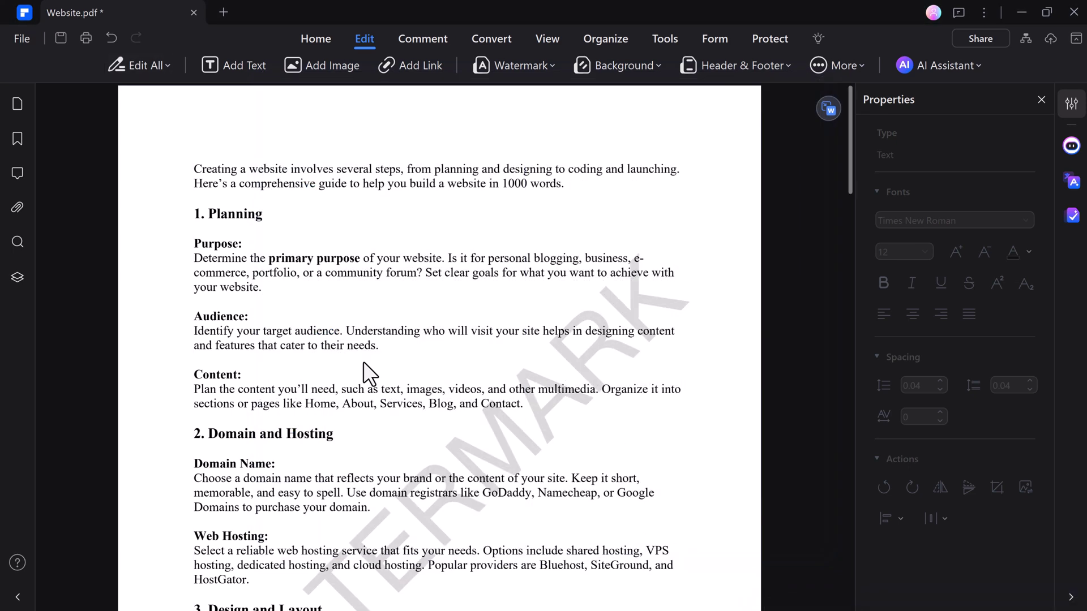
scroll(702, 304, "down", 5)
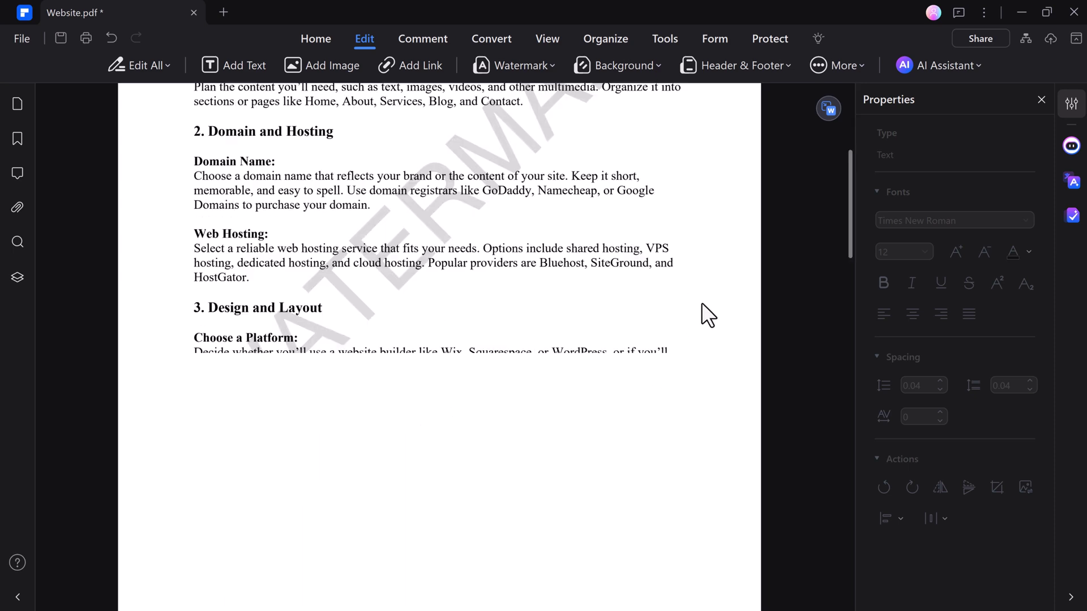
scroll(702, 304, "up", 3)
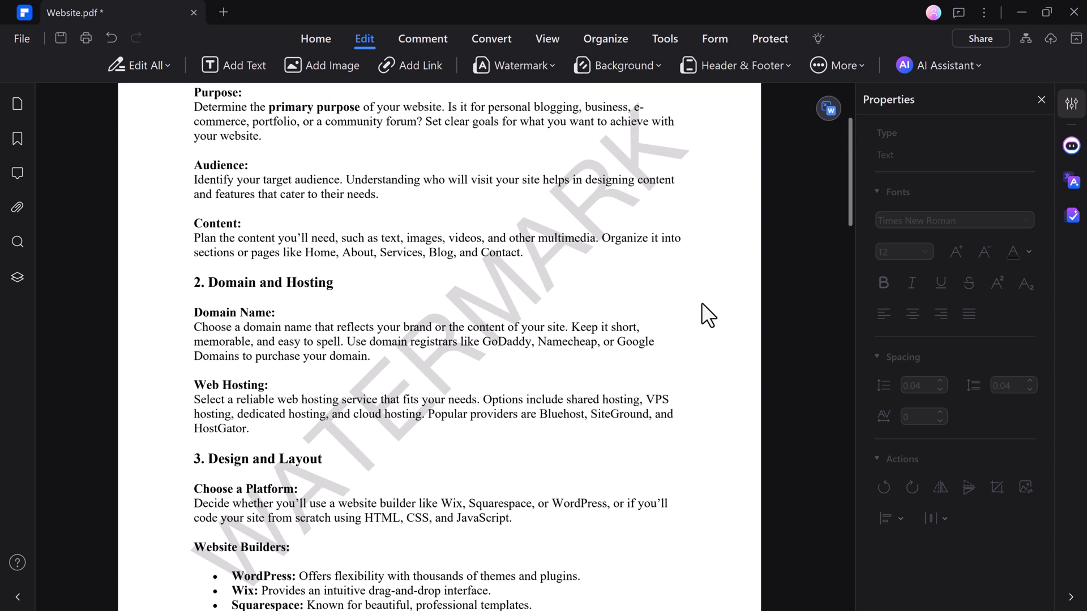
scroll(701, 302, "up", 2)
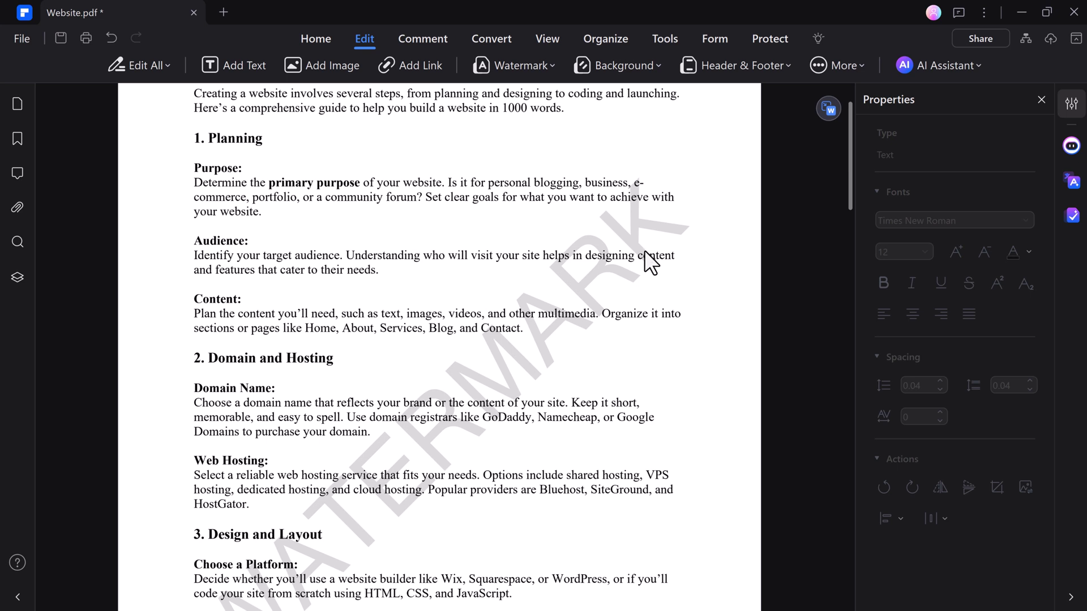
Highlight 'Determine the primary purpose of your website' in yellow
left_click(419, 40)
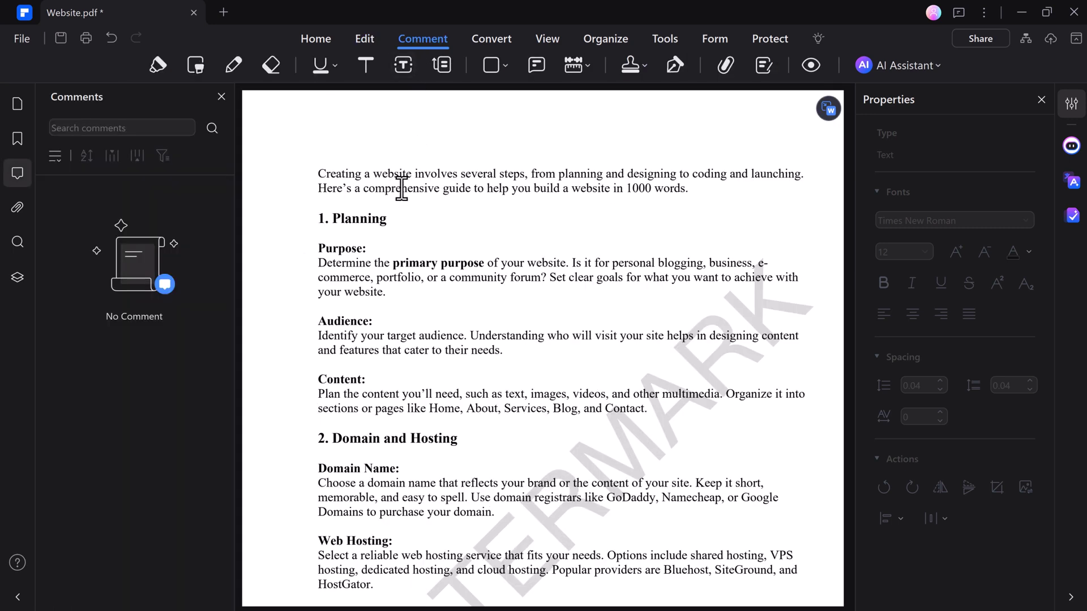
left_click(158, 65)
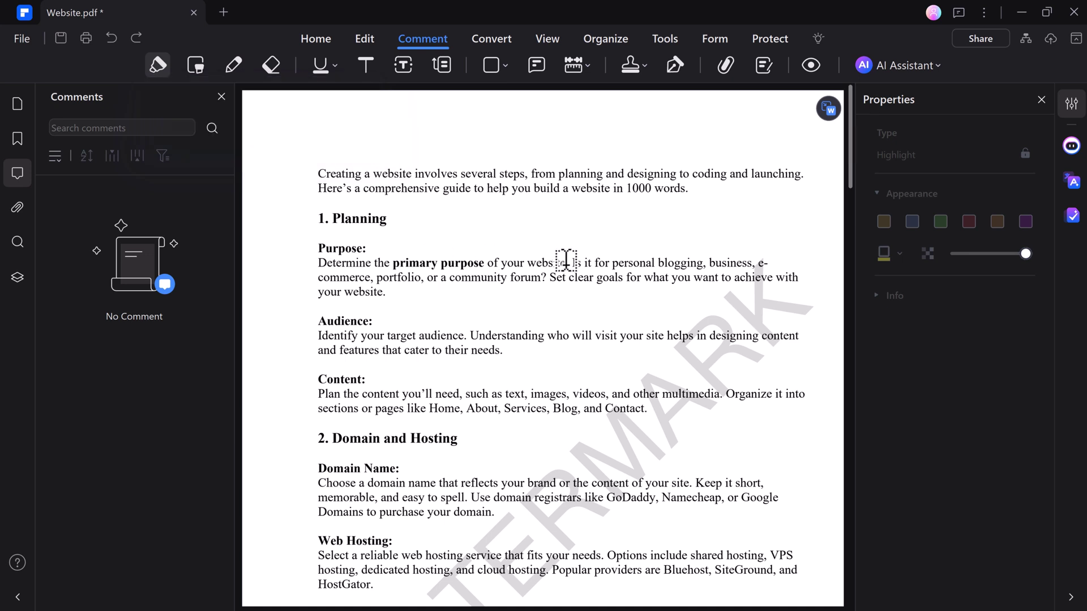
left_click_drag(566, 261, 317, 262)
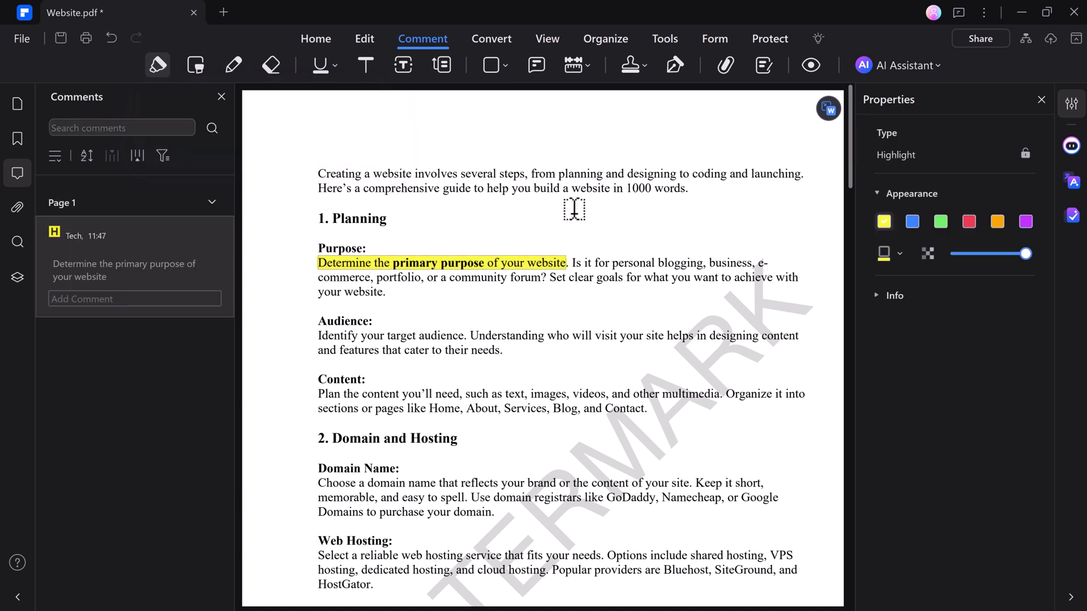
Underline the Audience paragraph in red
key("ctrl+alt+u")
left_click(296, 324)
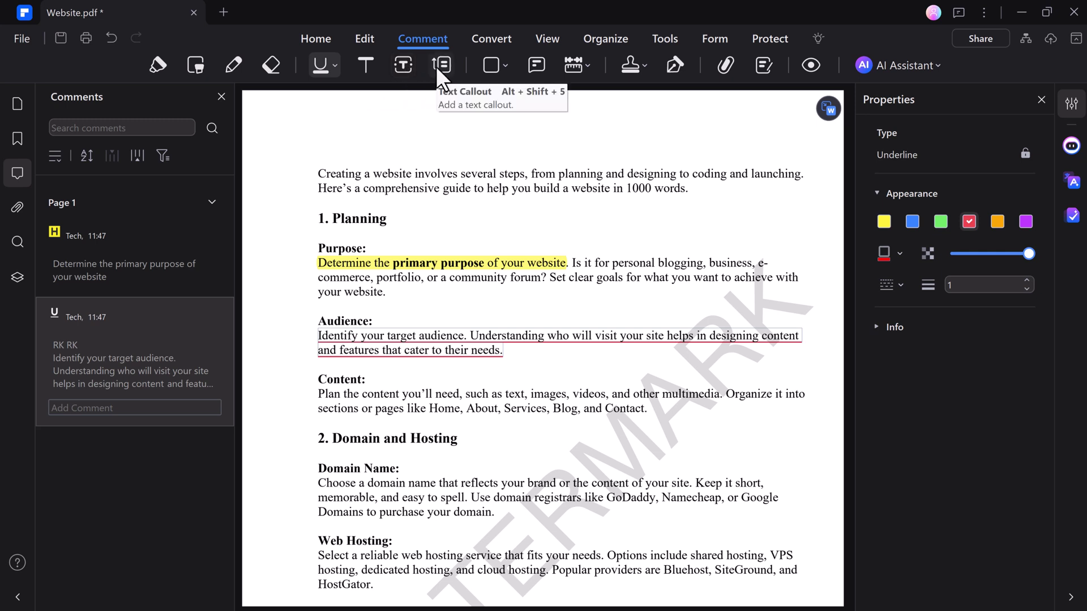
left_click(500, 63)
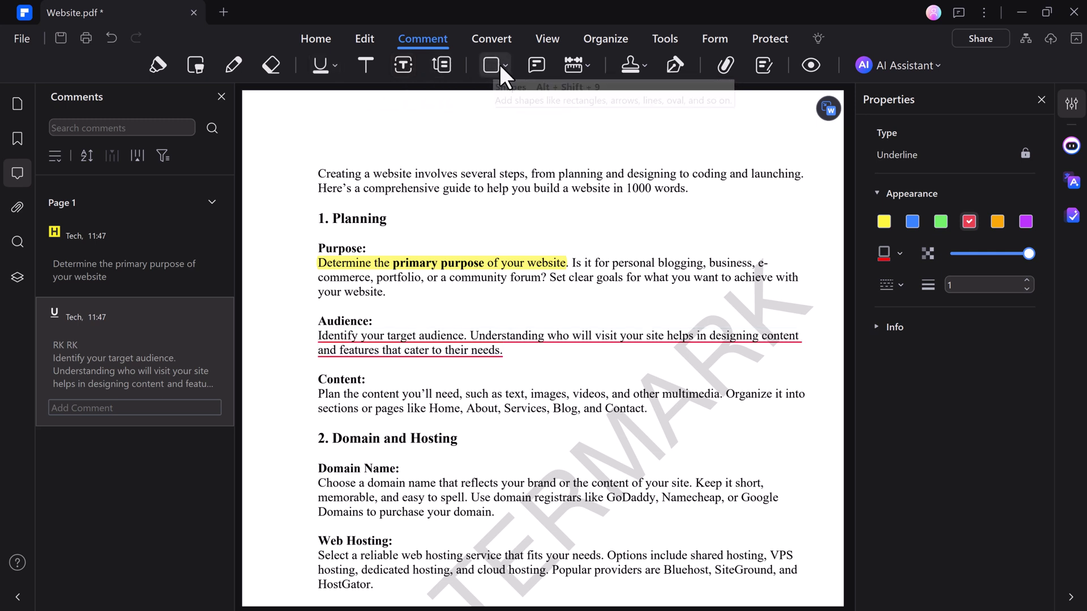
left_click(505, 66)
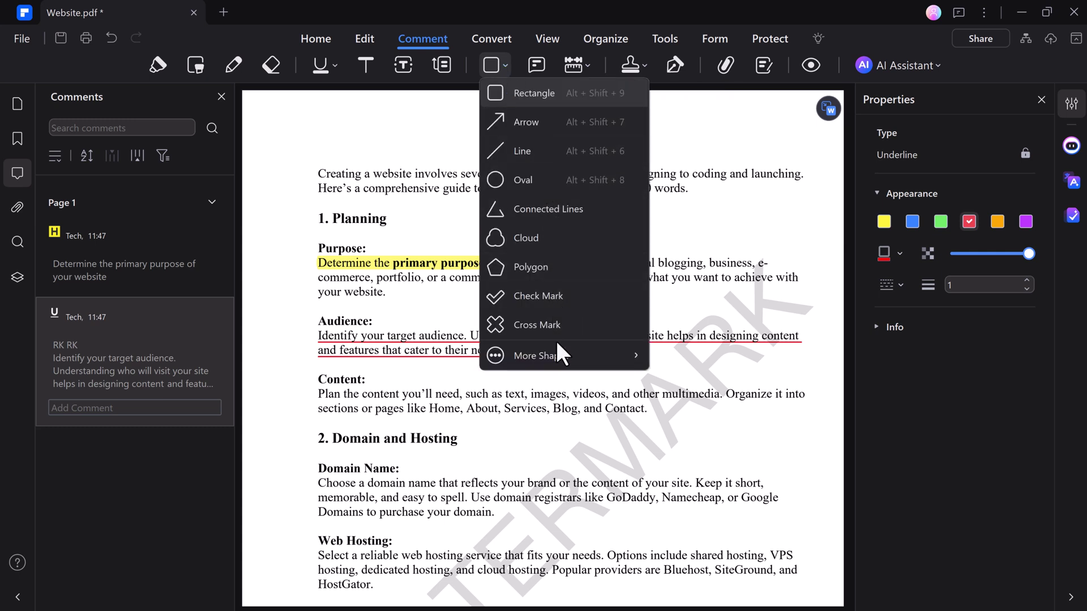
Choose Sign Here > SIGN HERE from the Stamp list and place it on page 3
left_click(702, 110)
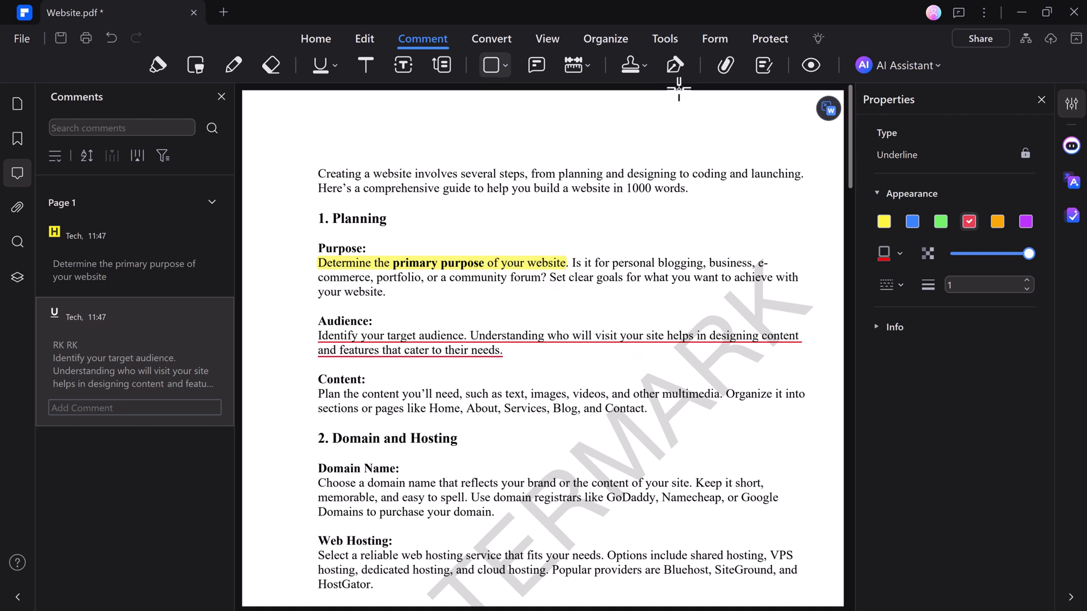
left_click(645, 65)
mouse_move(665, 92)
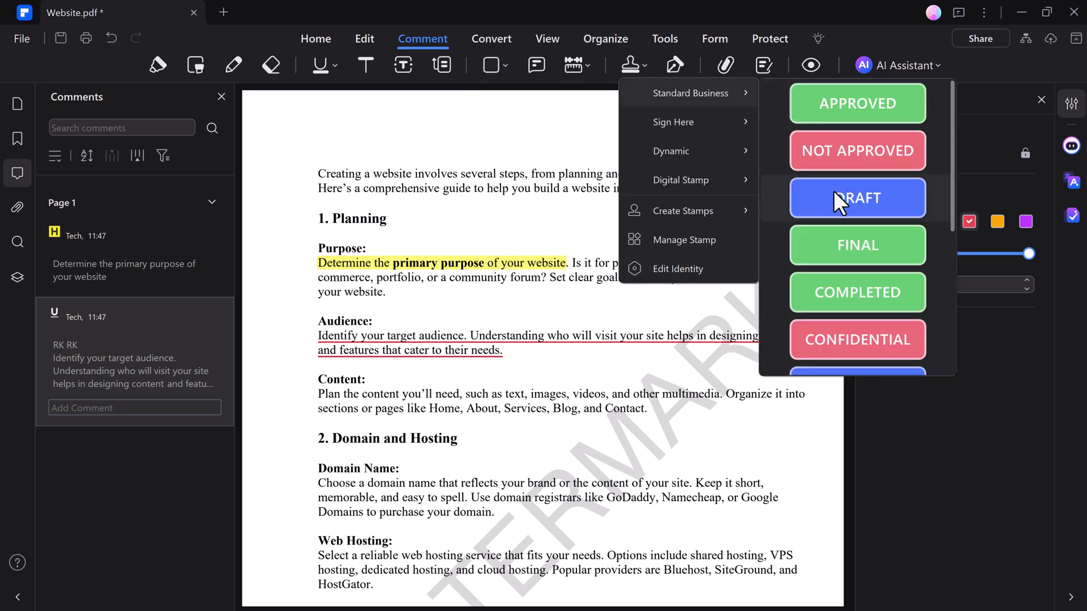
scroll(844, 270, "down", 5)
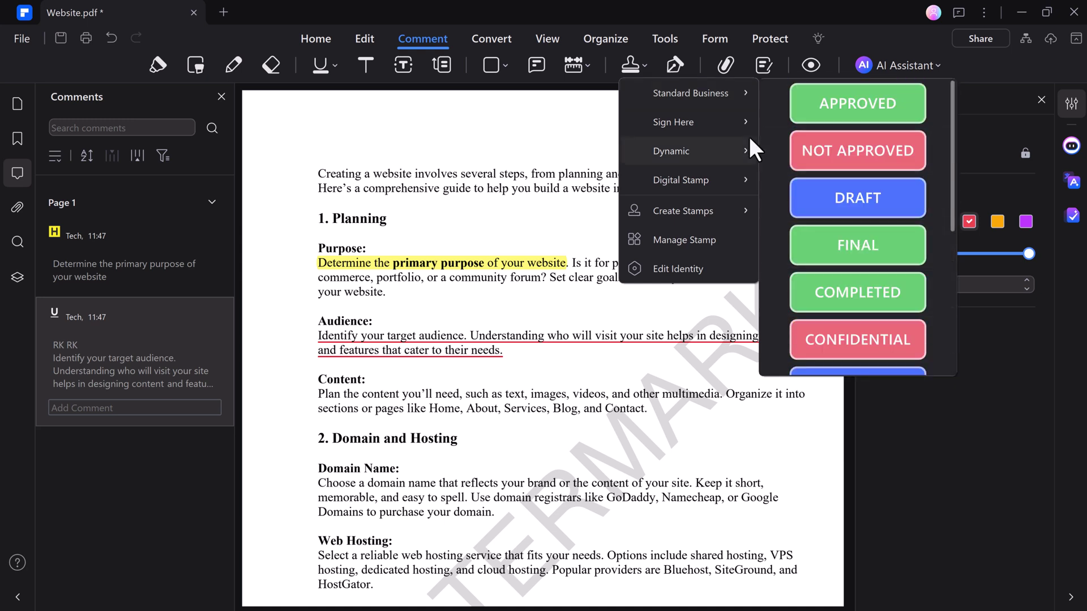
mouse_move(736, 128)
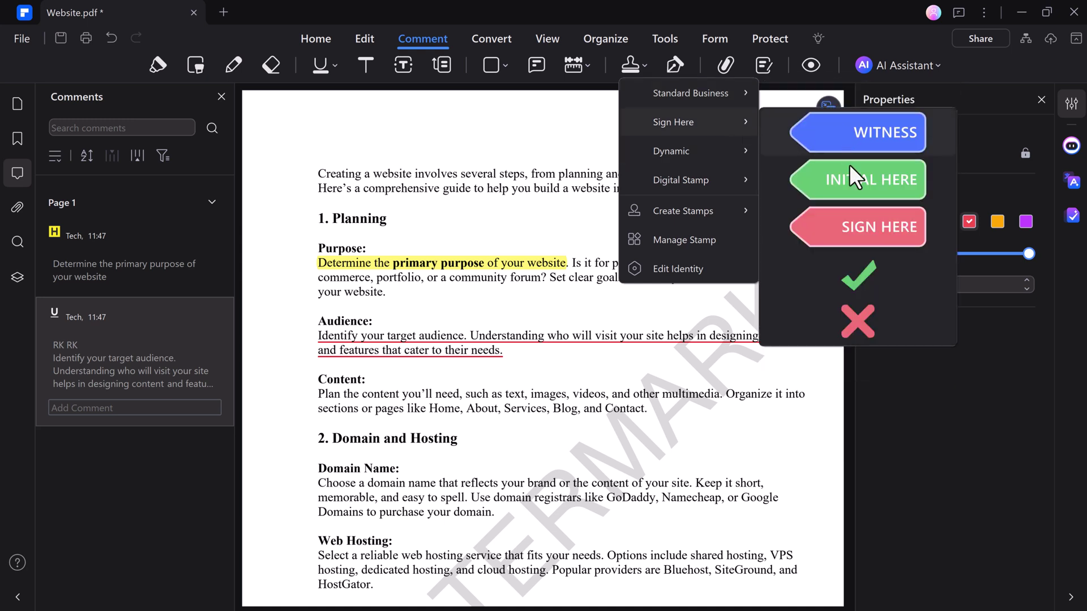
left_click(860, 238)
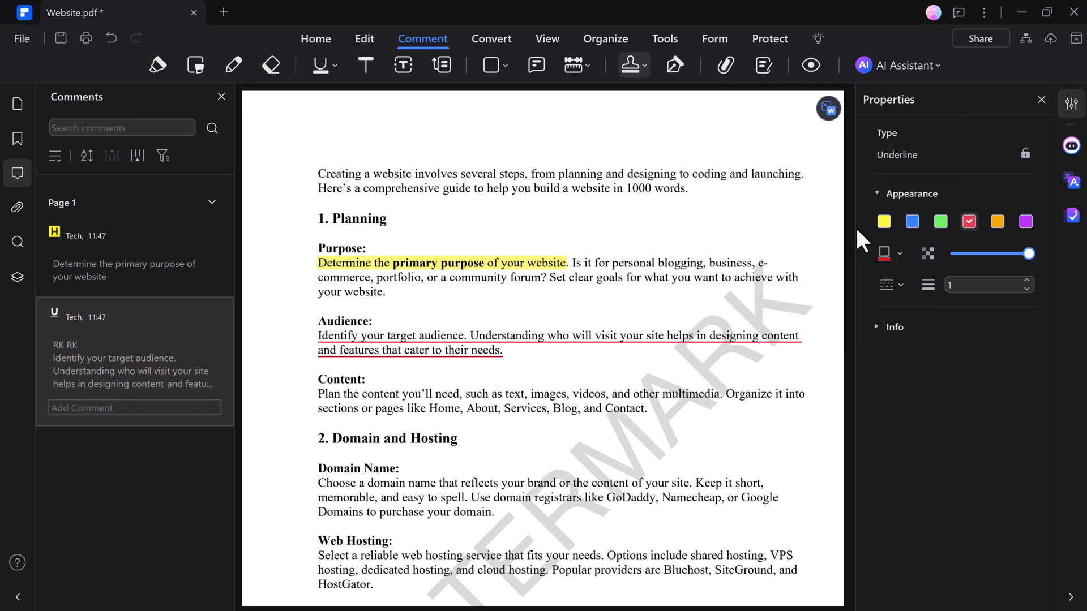
scroll(688, 447, "down", 20)
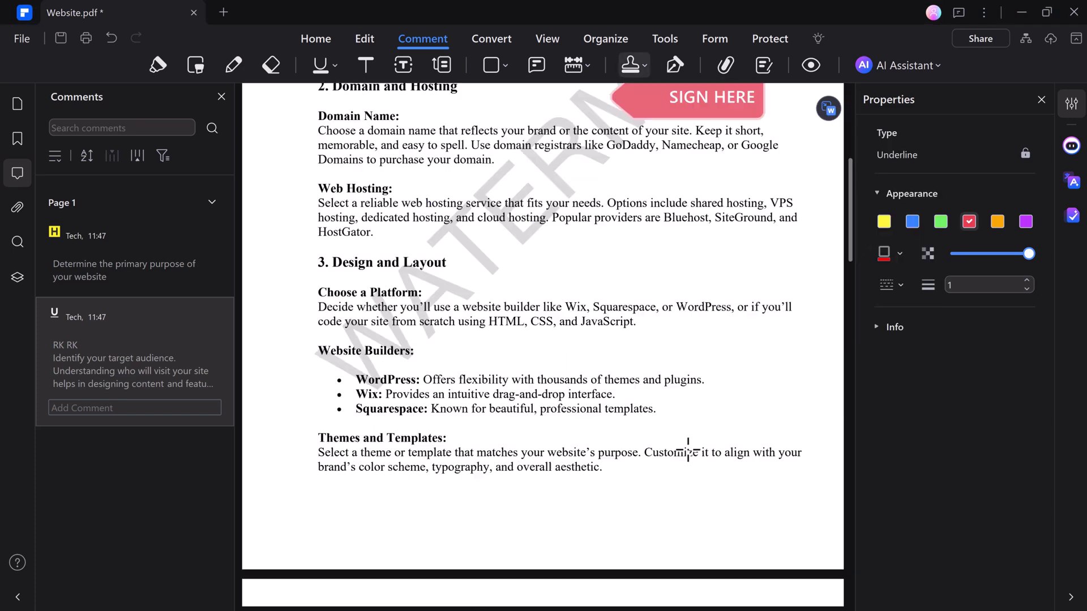
scroll(690, 439, "down", 3)
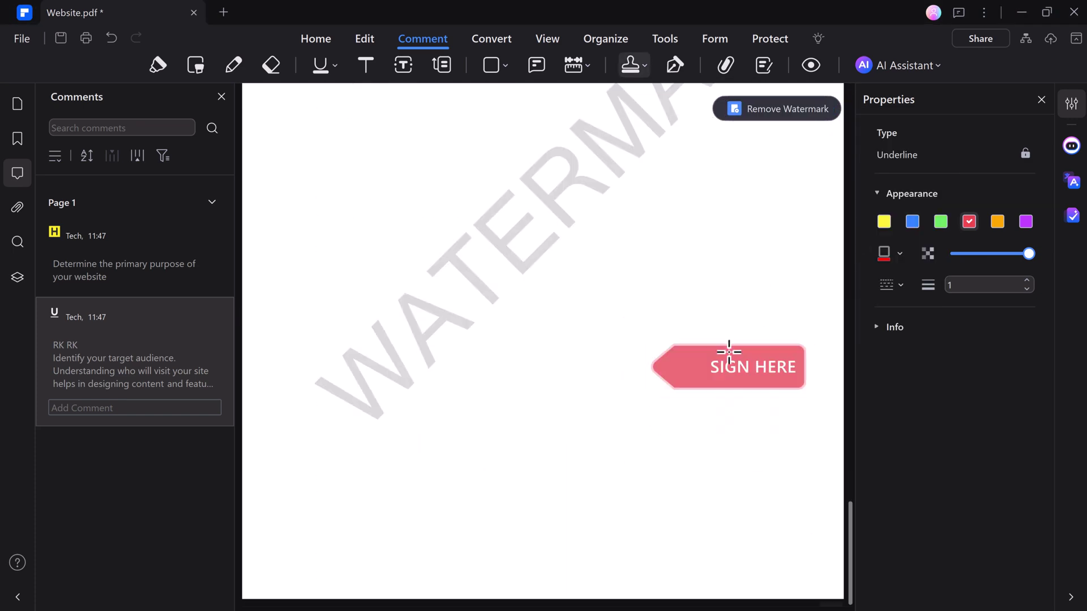
left_click(717, 254)
scroll(687, 102, "up", 20)
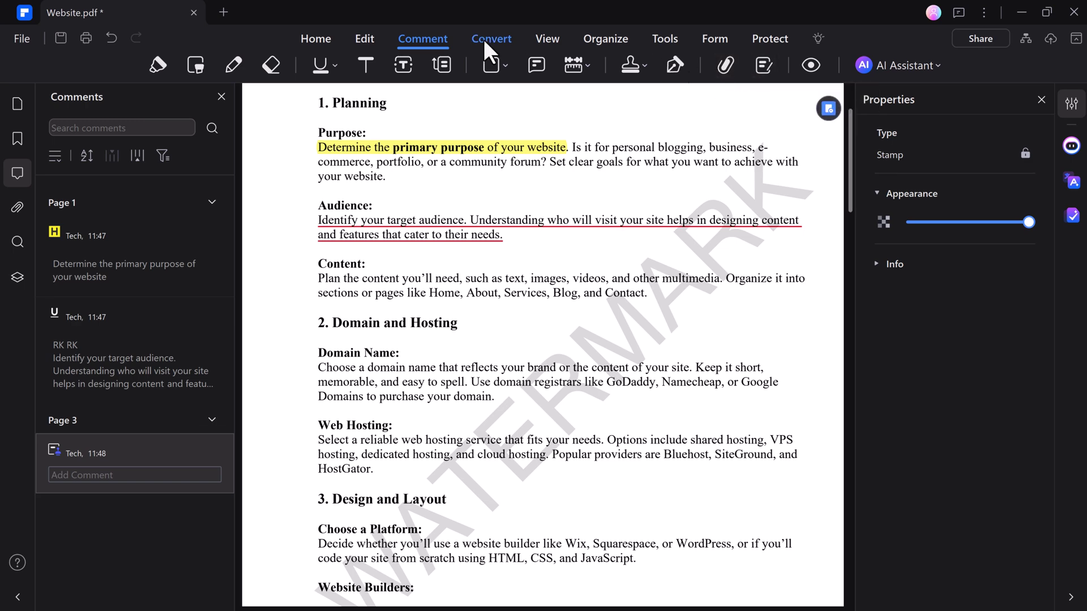
scroll(488, 49, "up", 1)
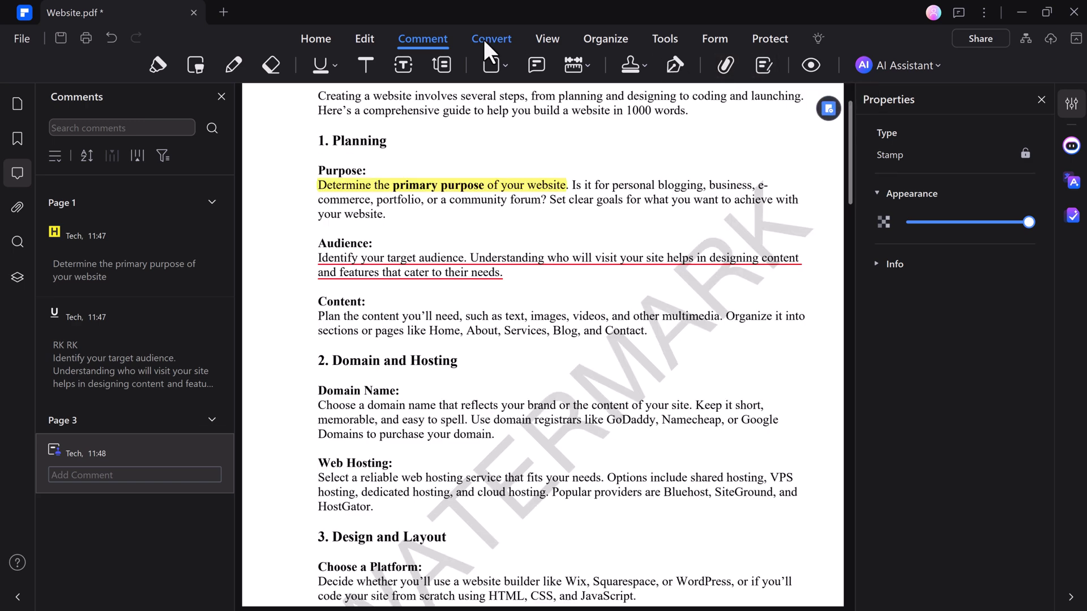
Save Website.pdf and convert it to Word as Website_1.docx
left_click(485, 41)
scroll(487, 170, "up", 2)
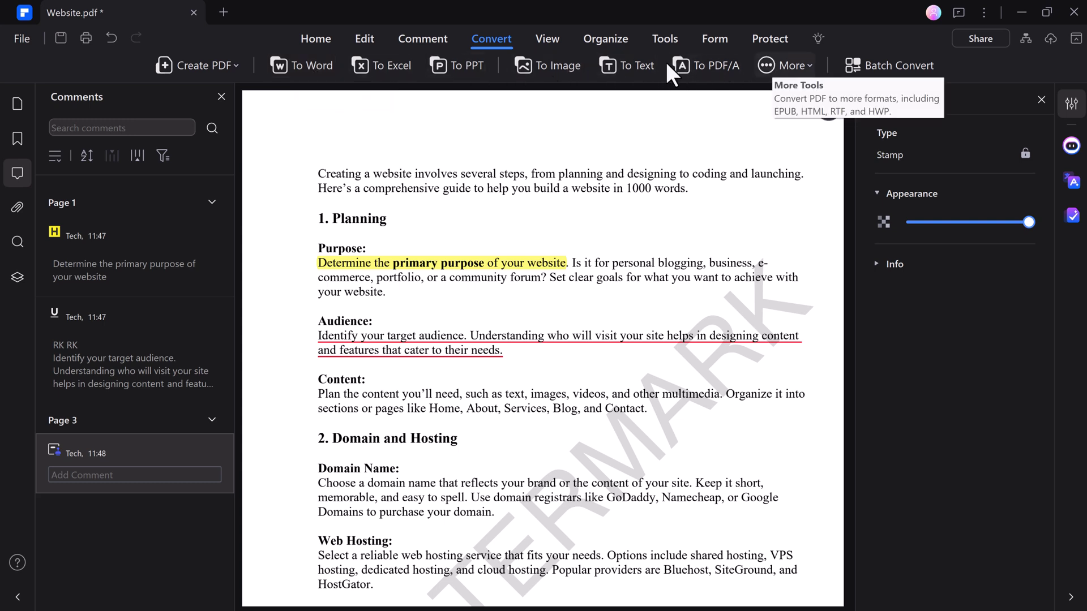
left_click(311, 74)
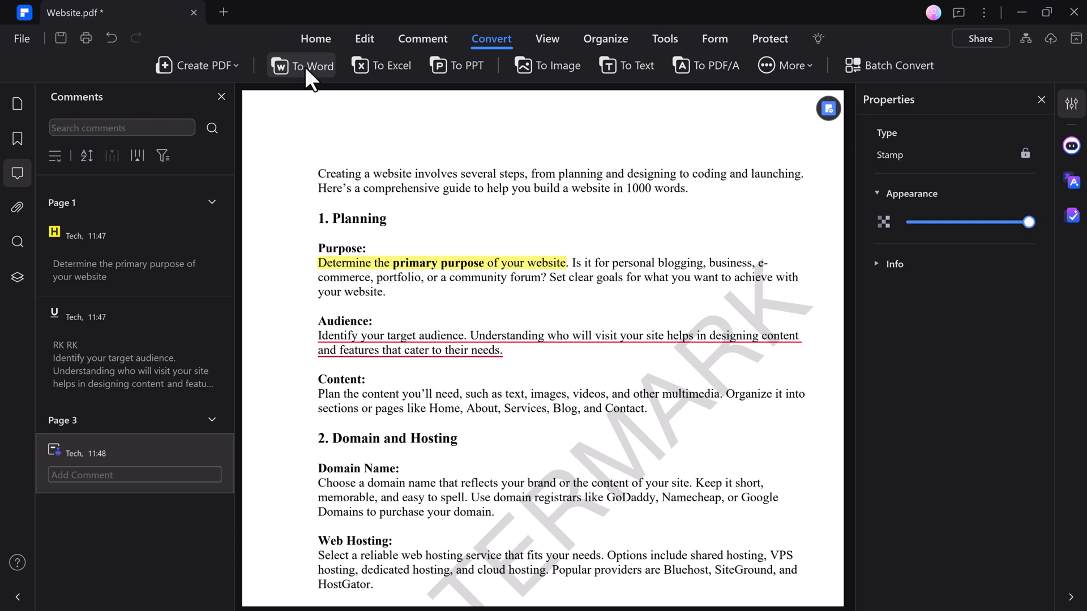
left_click(307, 69)
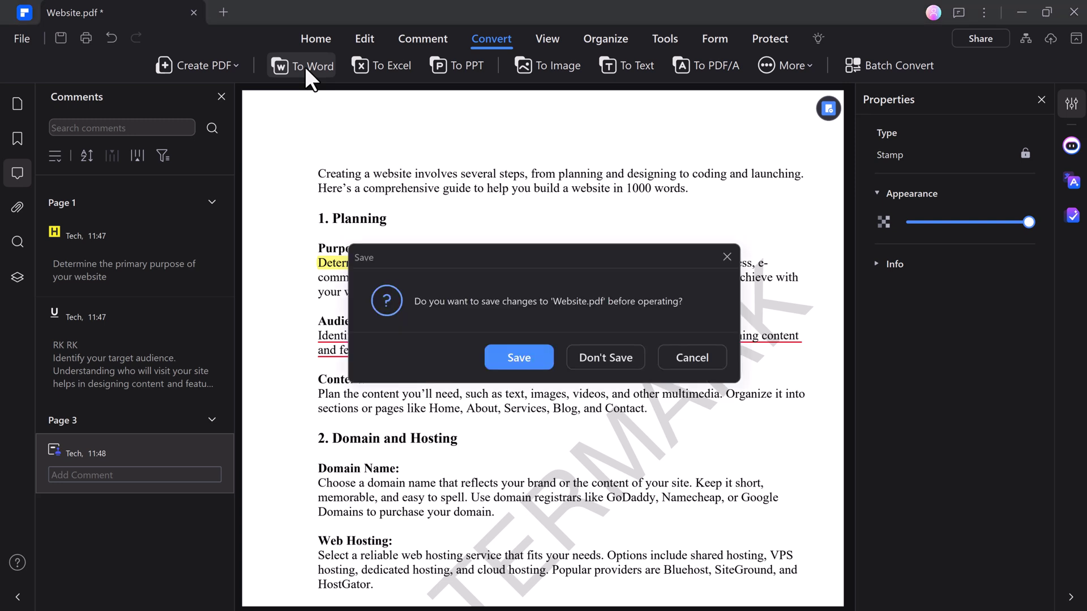
left_click(519, 359)
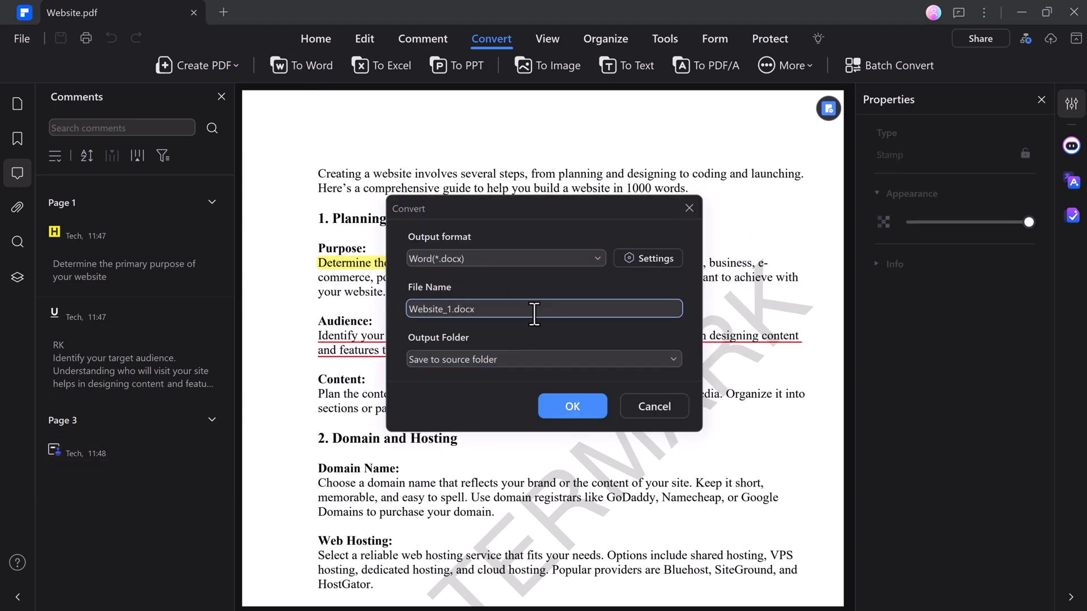
left_click(583, 418)
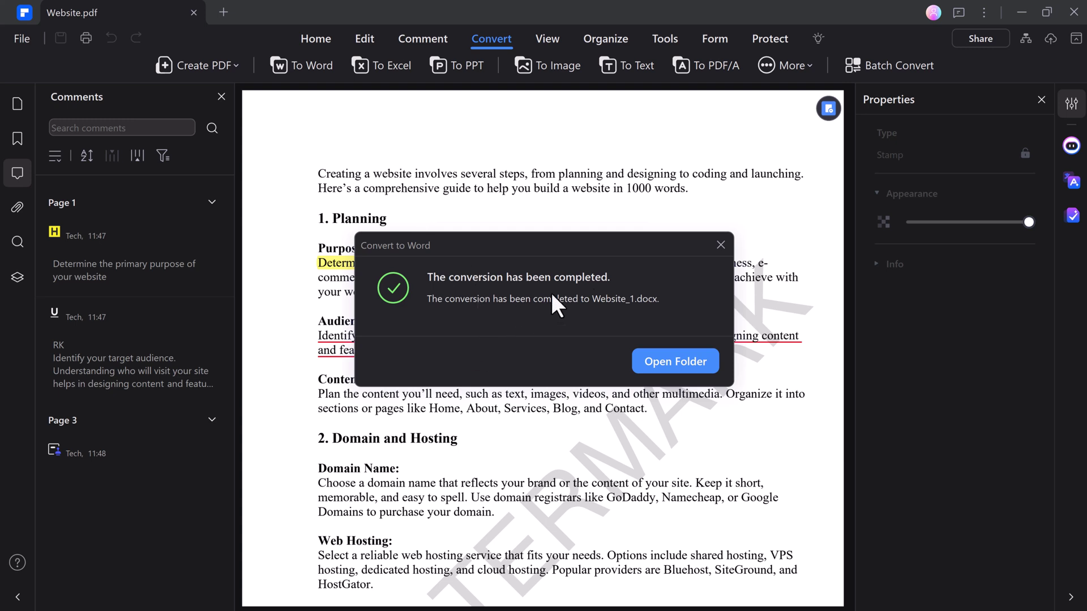
left_click(721, 245)
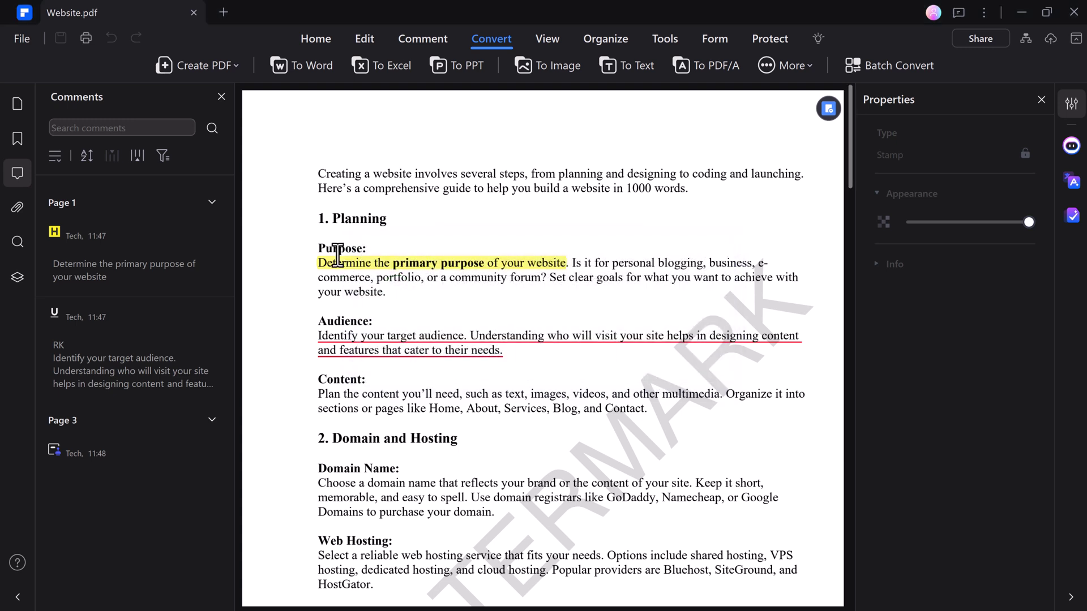
Switch to Two Page View and close the Comments panel
left_click(547, 37)
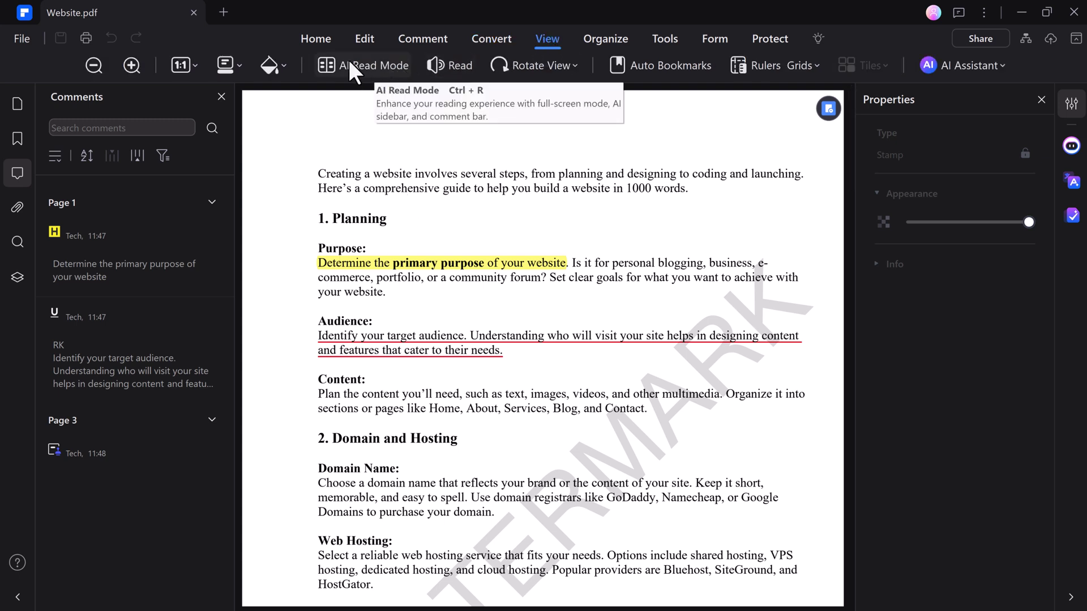
left_click(237, 63)
left_click(258, 135)
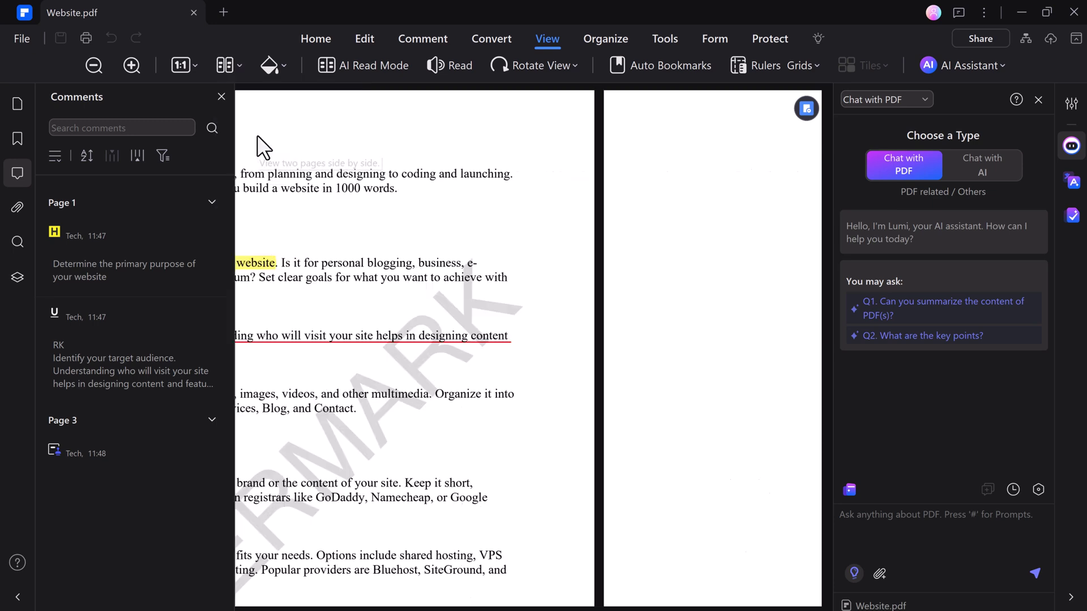
left_click(221, 96)
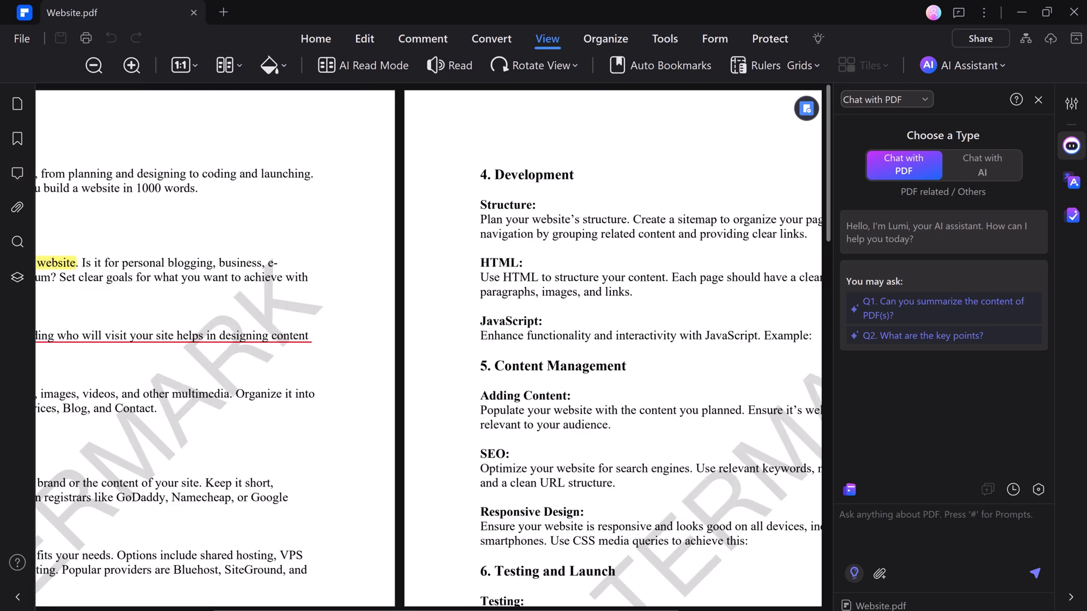
Preview 3D Read Mode, return to Single Page View, then show the three page thumbnails in Organize
left_click(239, 65)
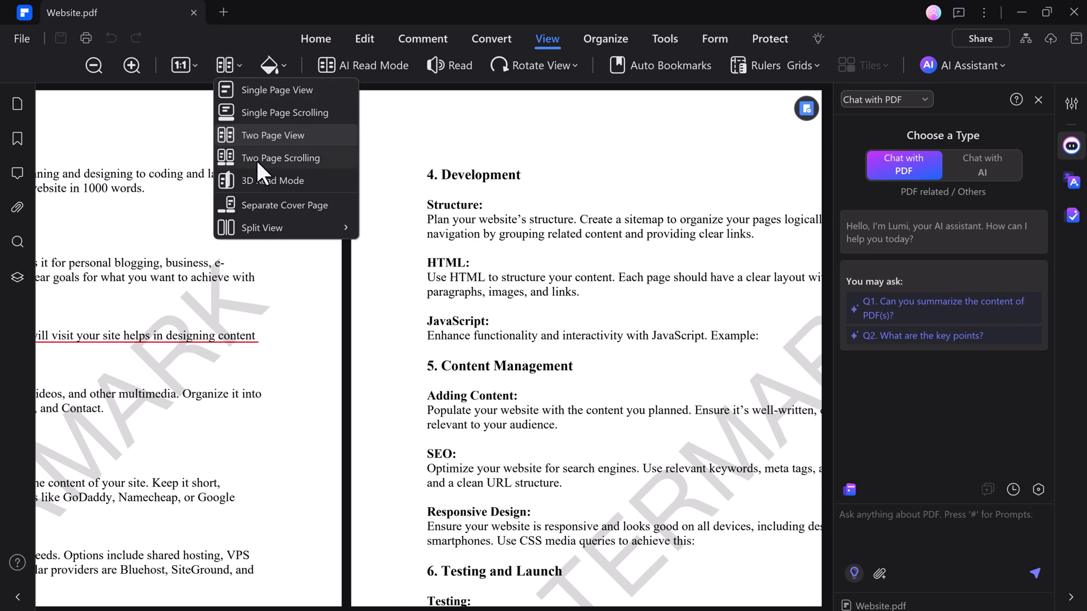
left_click(284, 181)
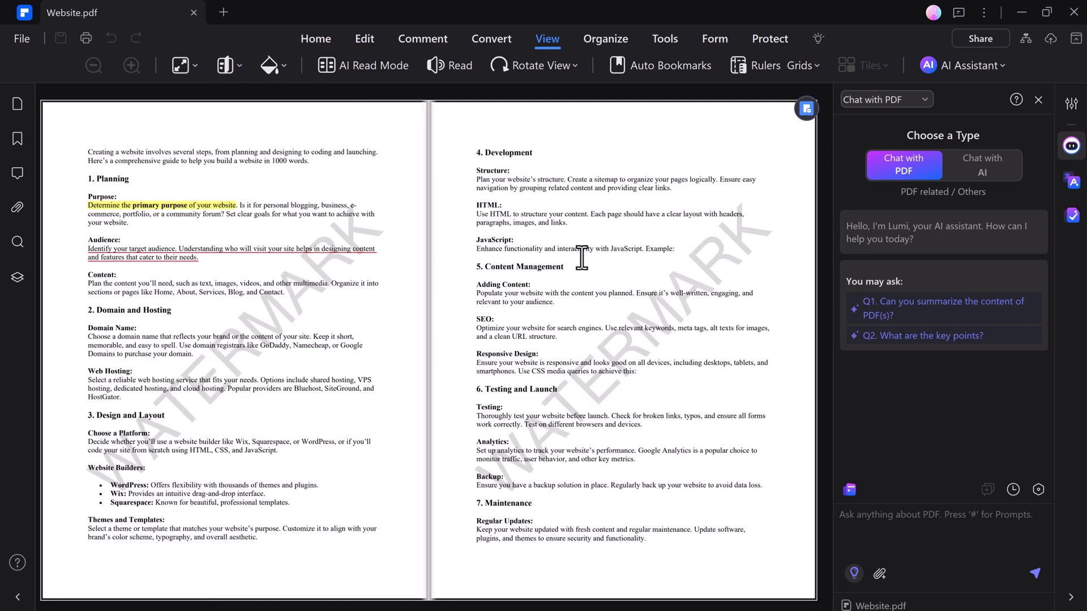
left_click(506, 363)
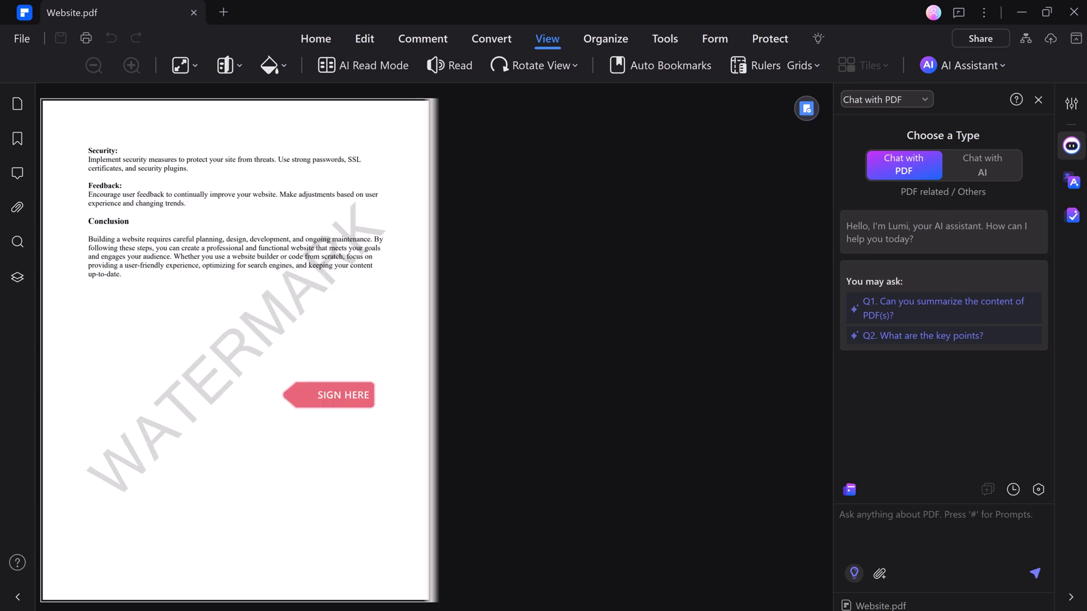
key("Page_Up")
left_click(234, 67)
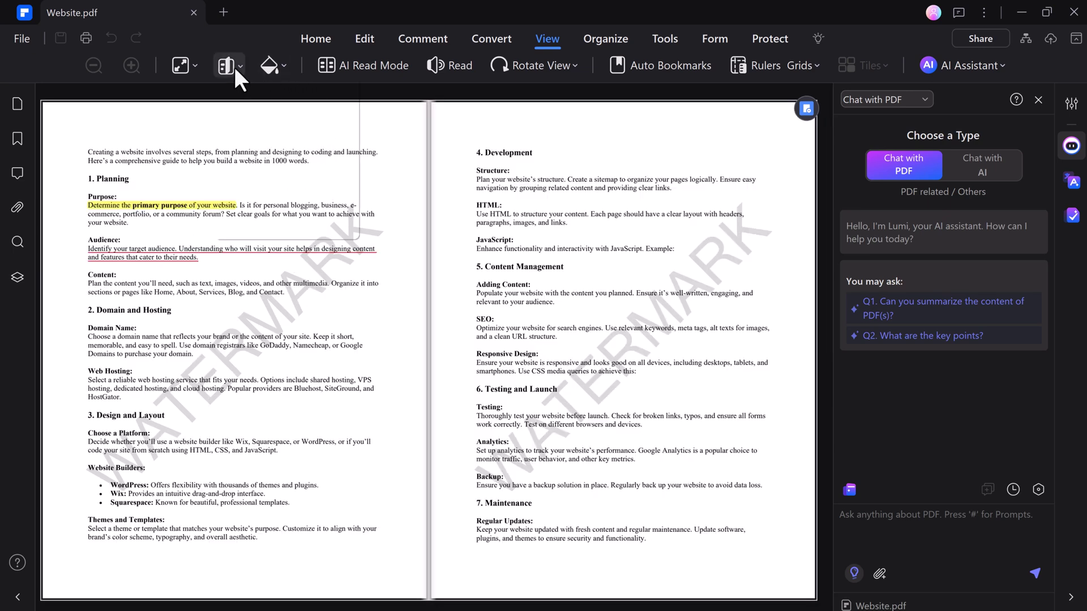
left_click(239, 88)
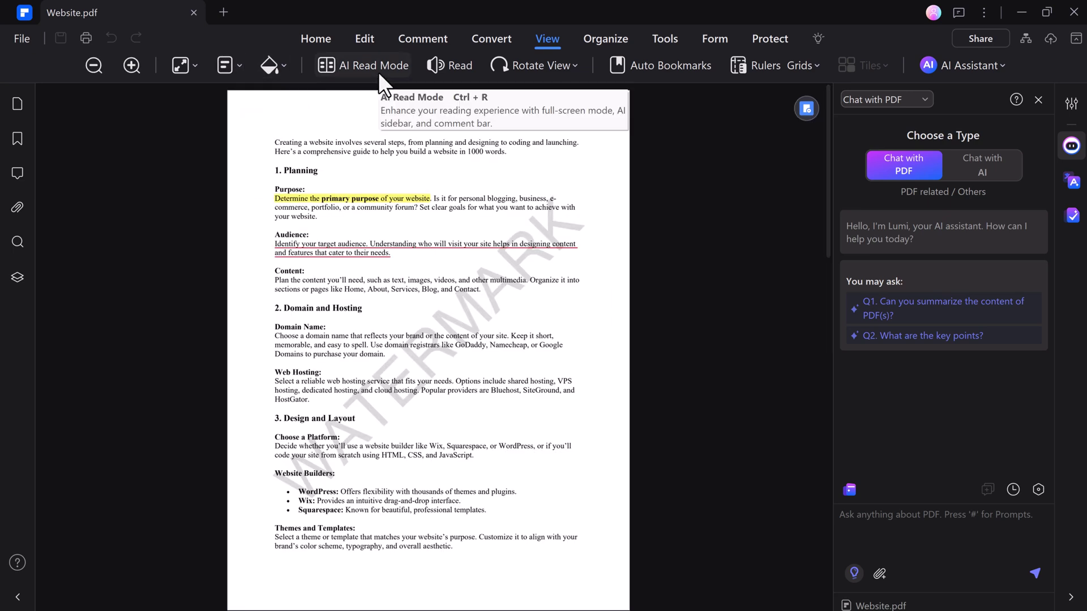
left_click(574, 65)
left_click(573, 63)
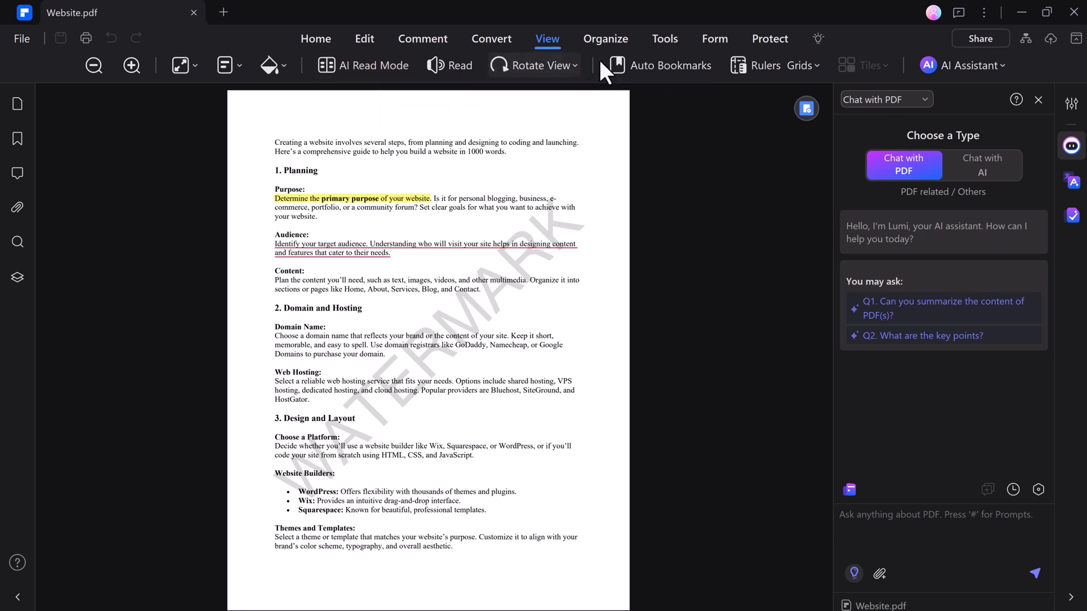
left_click(606, 38)
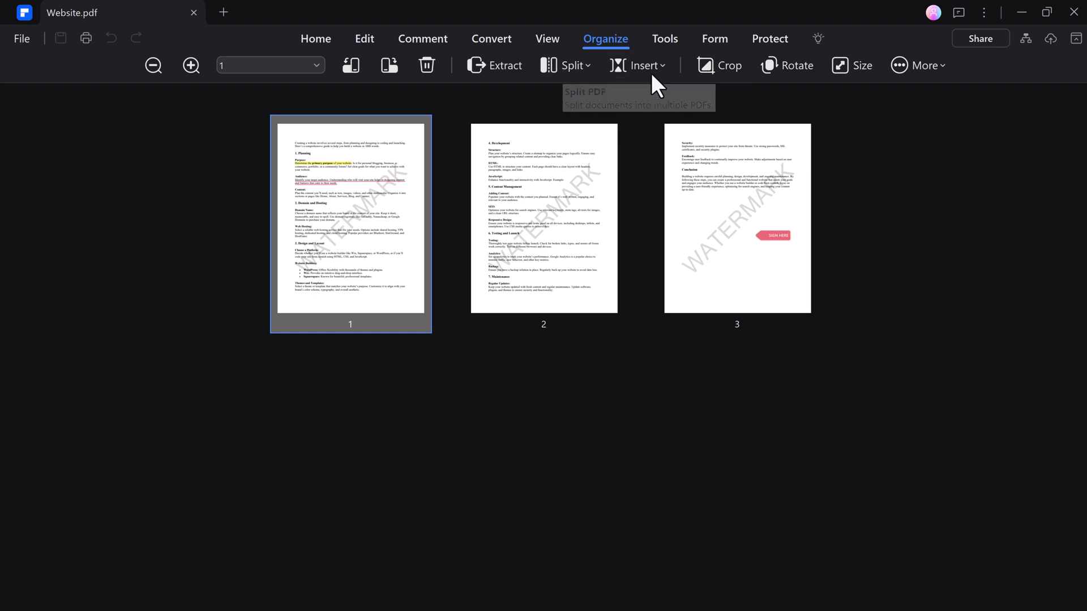
Open and cancel the Rotate settings and the More menu, leaving all three pages unrotated
left_click(813, 69)
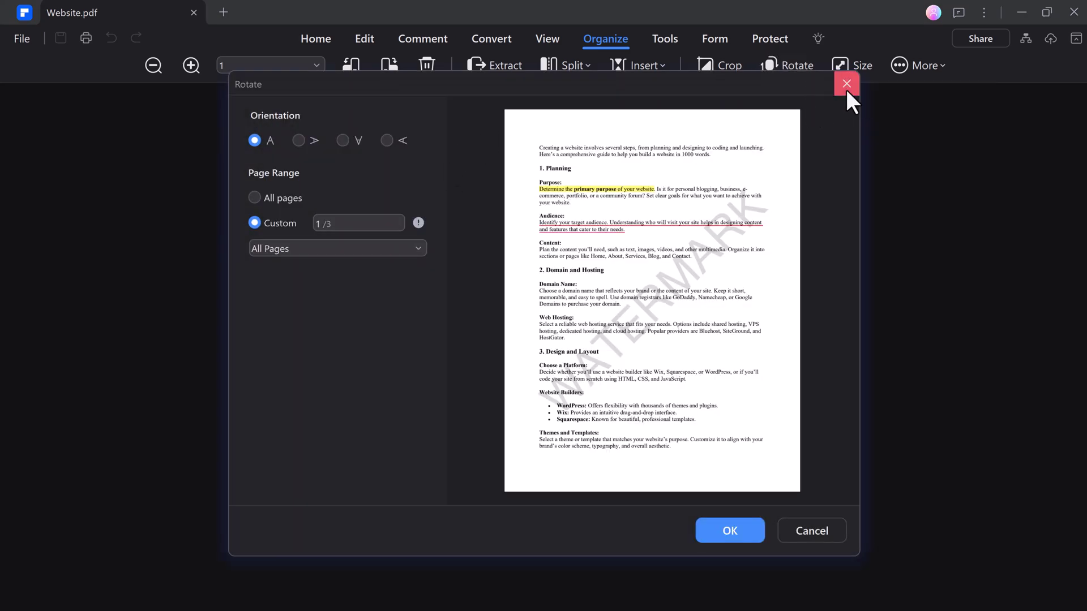
left_click(848, 83)
left_click(902, 65)
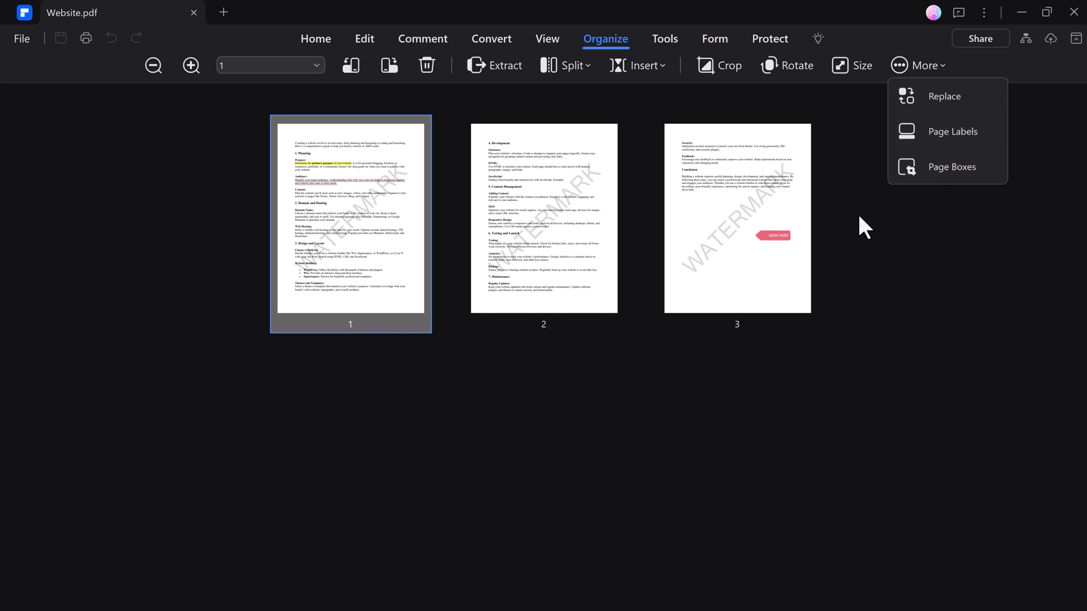
left_click(732, 100)
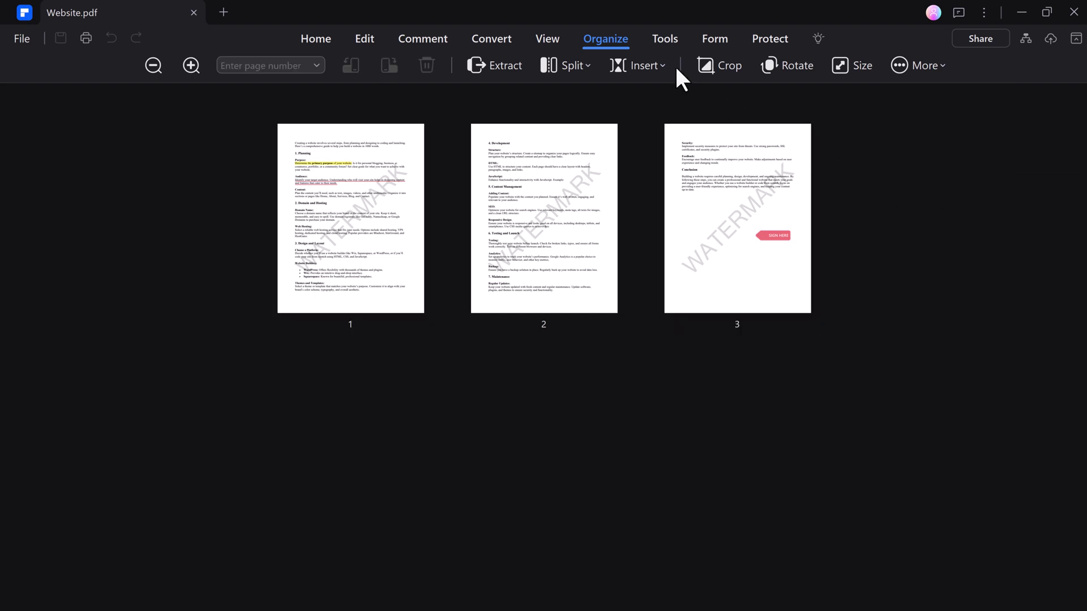
Compress Website.pdf at Medium quality, shrinking it from 141 KB to 96.3 KB
left_click(665, 39)
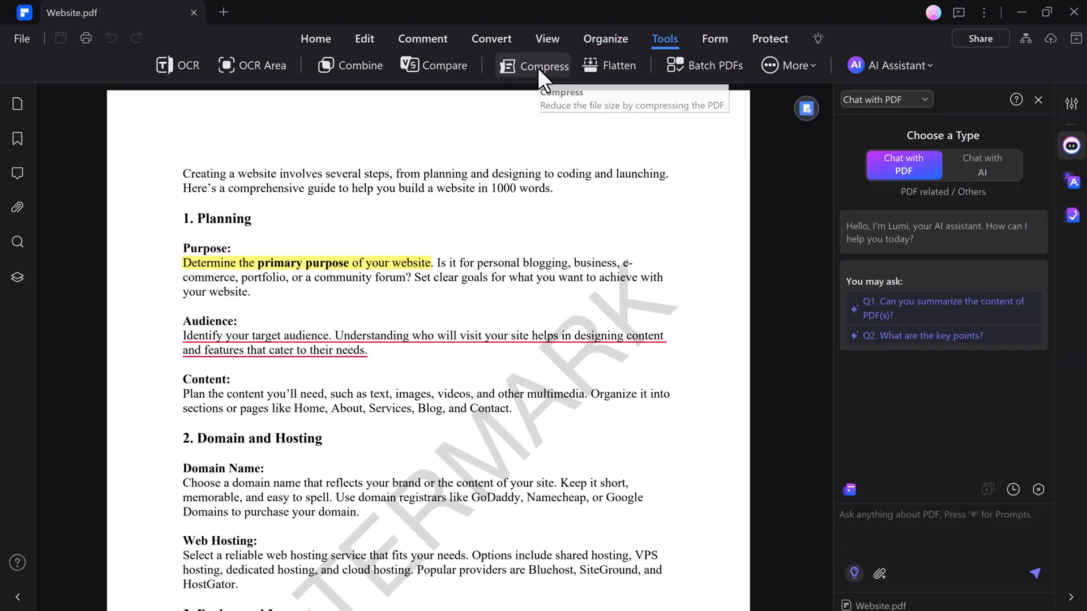
left_click(538, 67)
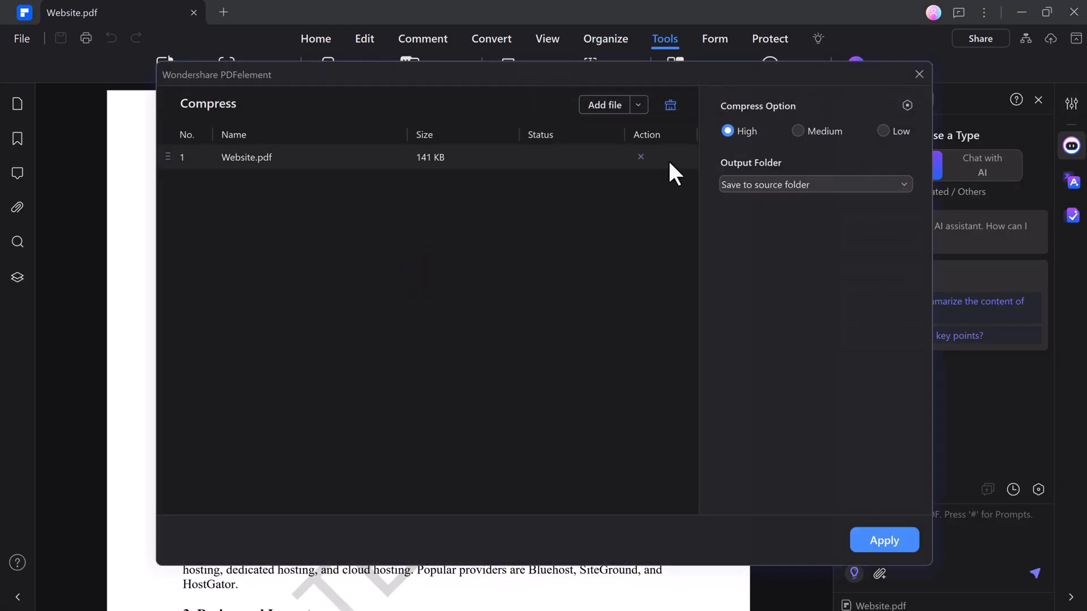
left_click(799, 129)
left_click(753, 131)
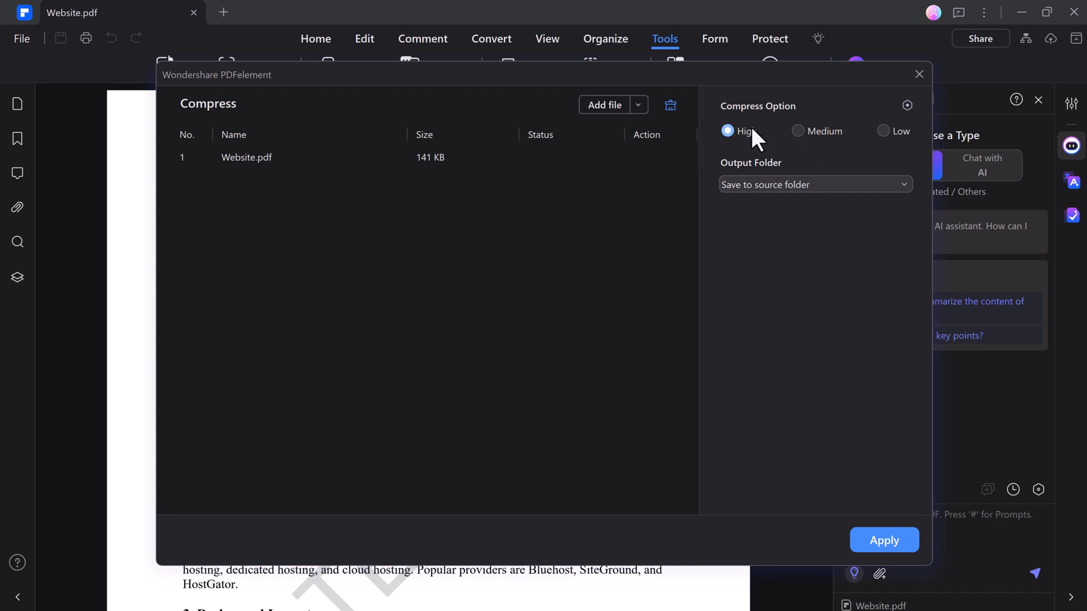
left_click(814, 130)
left_click(886, 542)
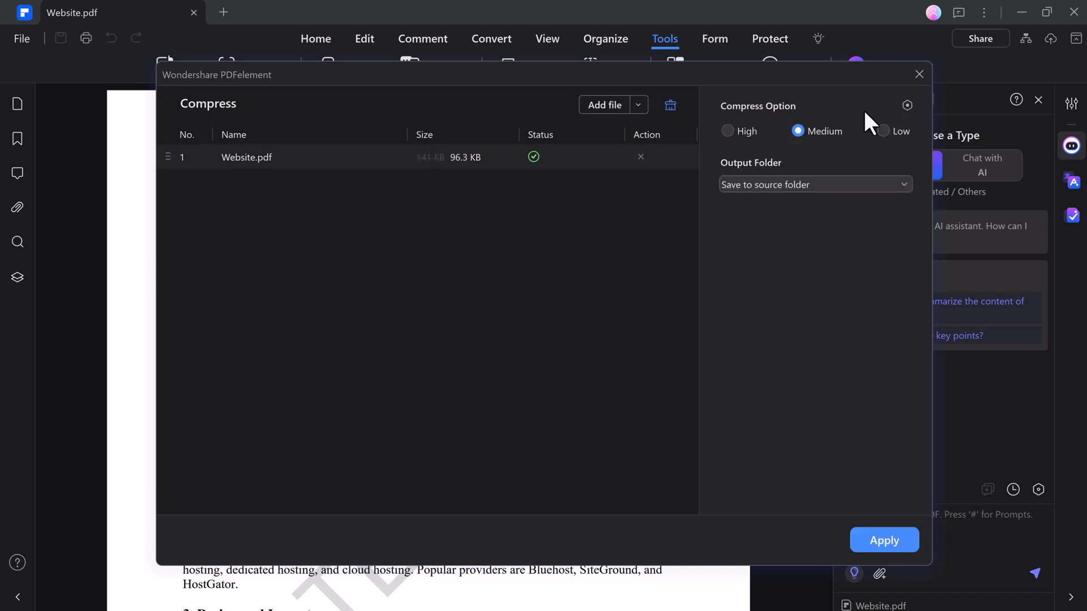
left_click(919, 74)
left_click(707, 42)
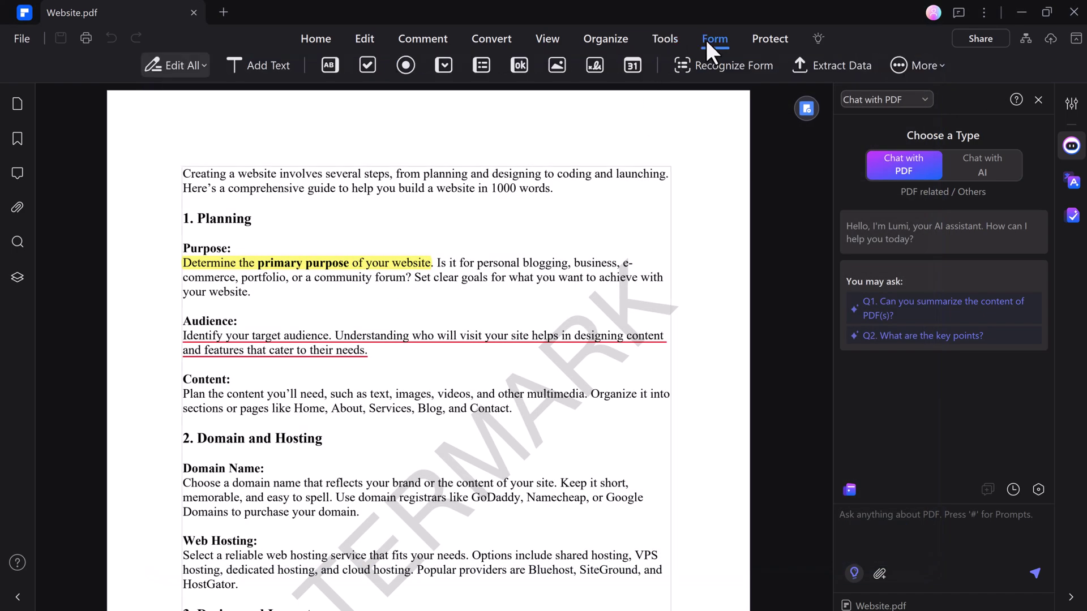
Encrypt Website.pdf with both an open password and a permission password
left_click(770, 36)
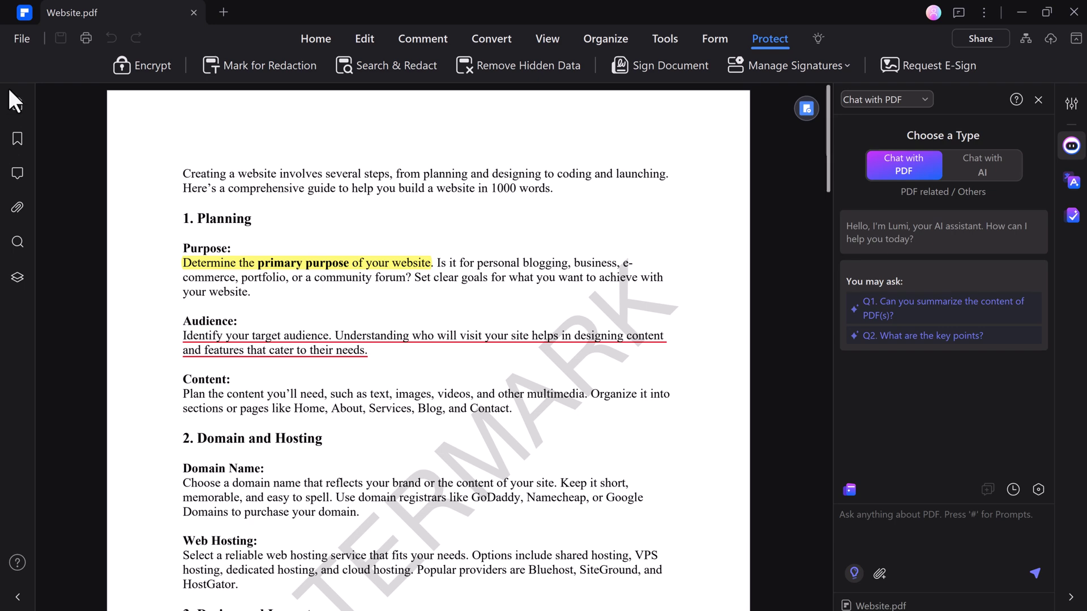
left_click(150, 63)
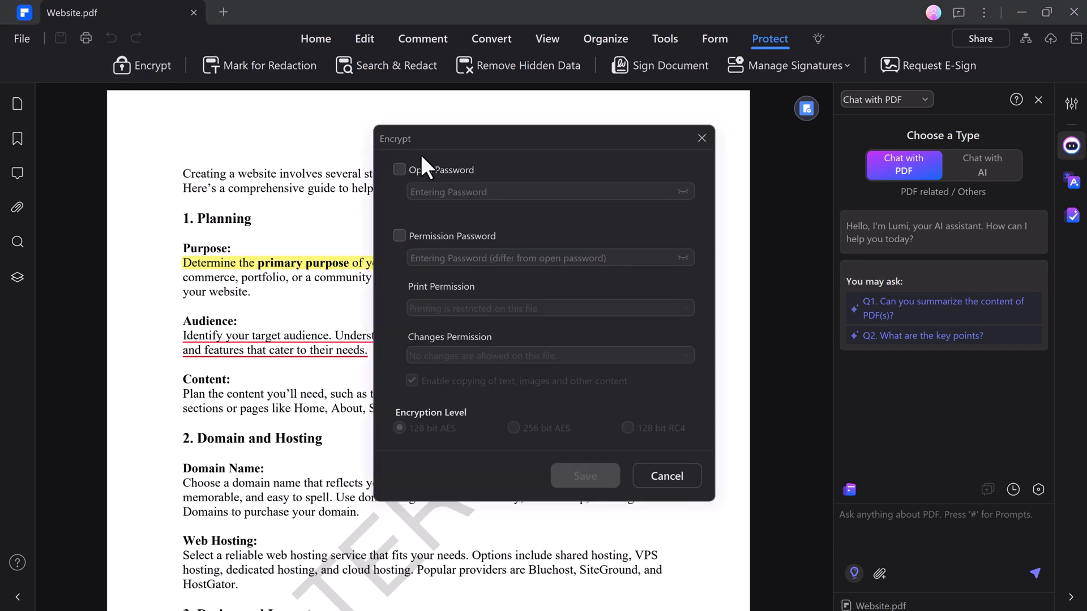
left_click(419, 169)
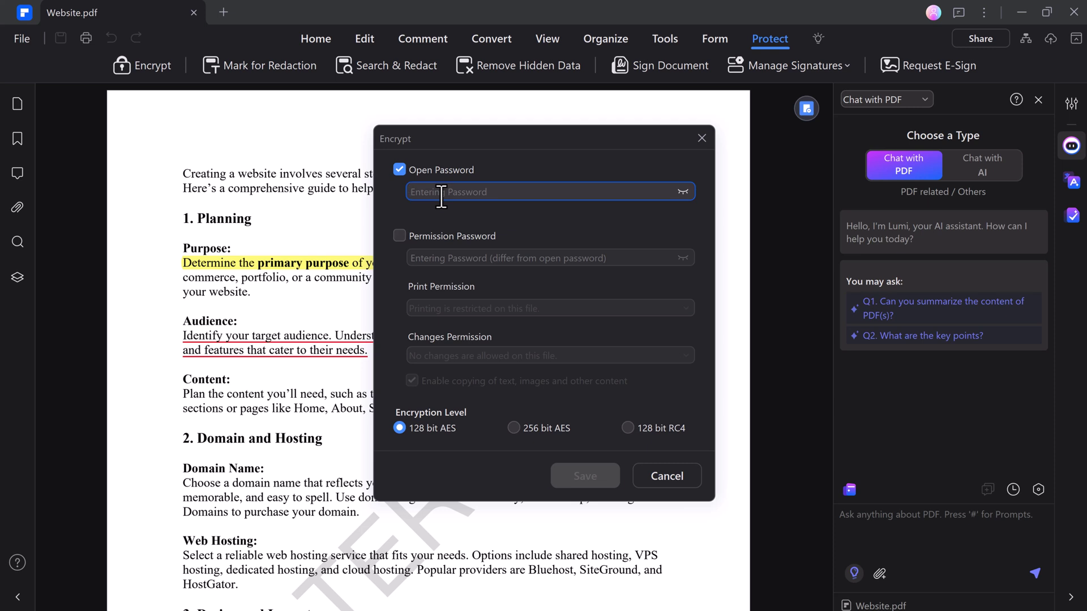
type("1234")
left_click(440, 236)
left_click(456, 258)
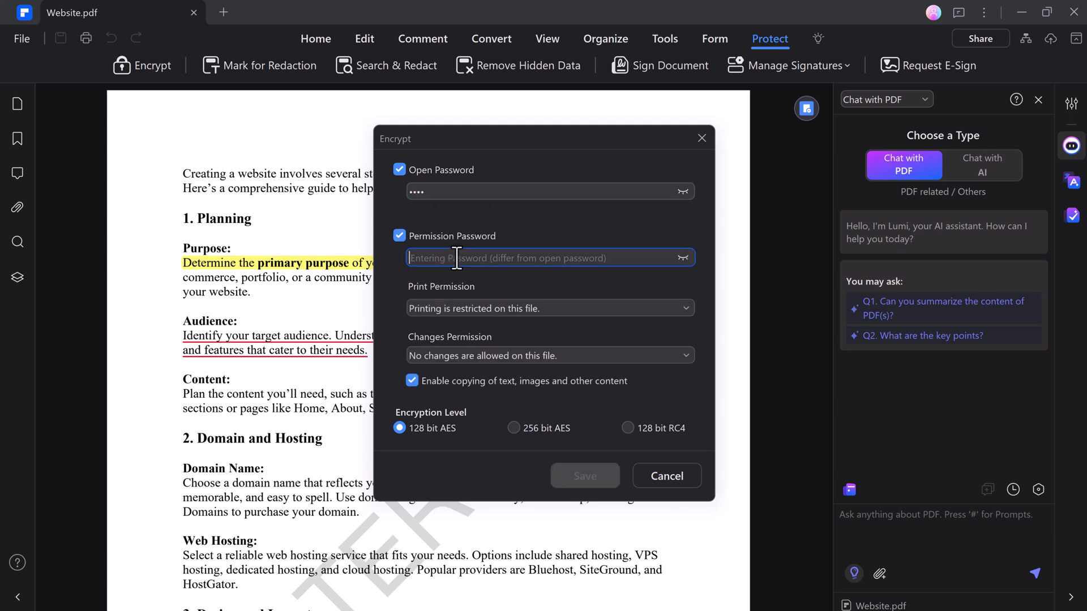
type("12")
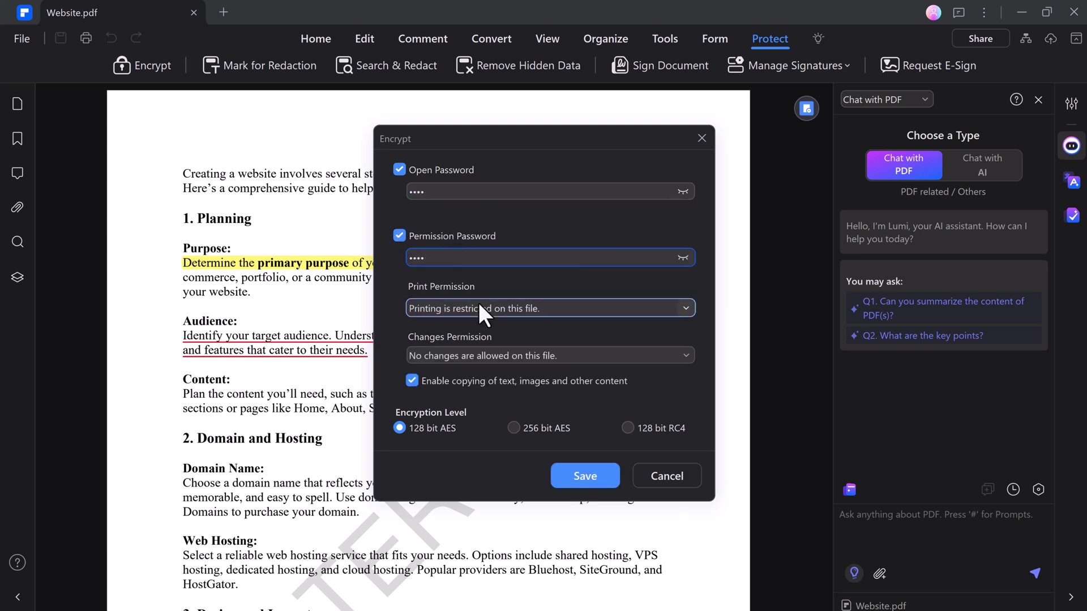
Keep printing restricted, allow no changes, and save the security settings
left_click(478, 305)
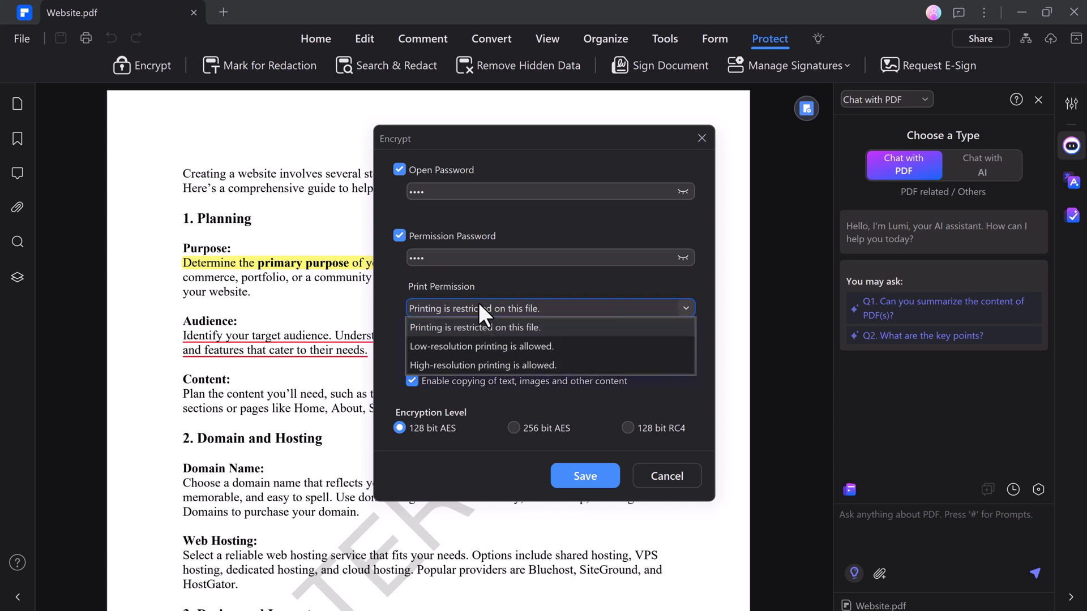
left_click(457, 328)
left_click(495, 356)
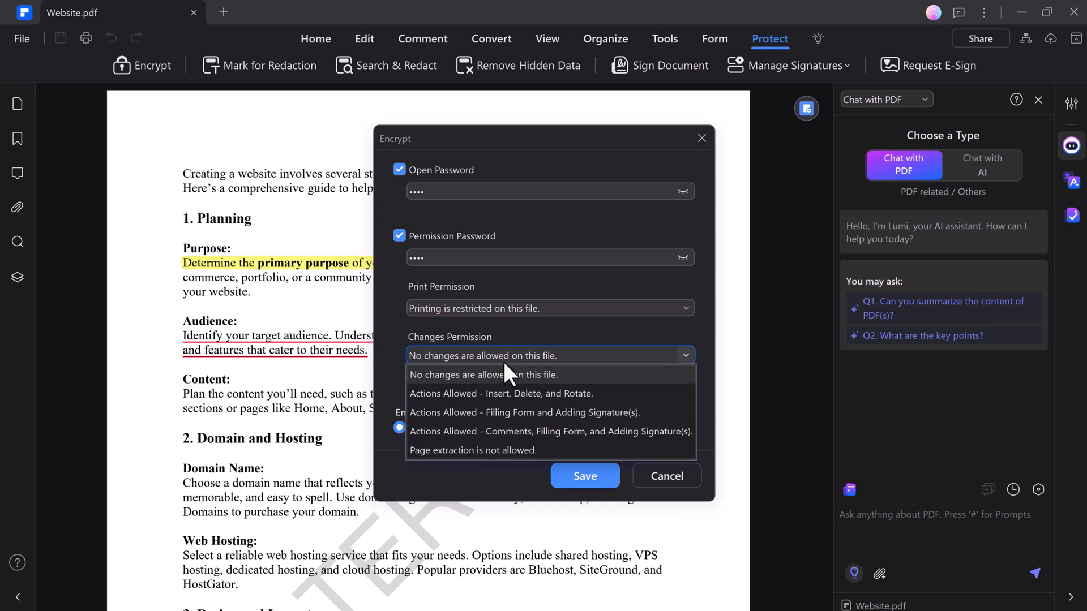
left_click(464, 372)
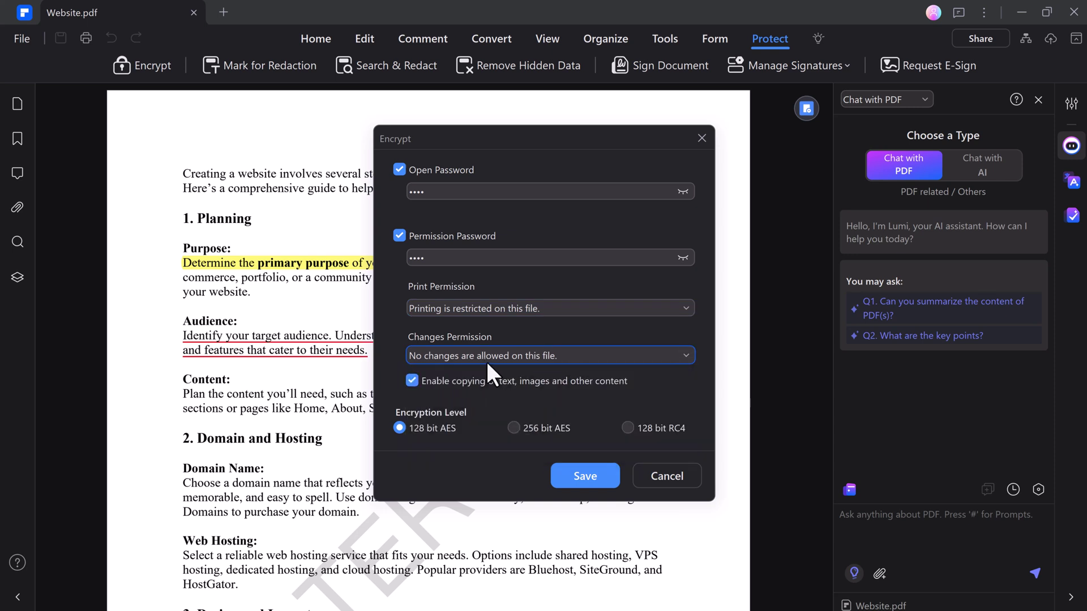
left_click(614, 475)
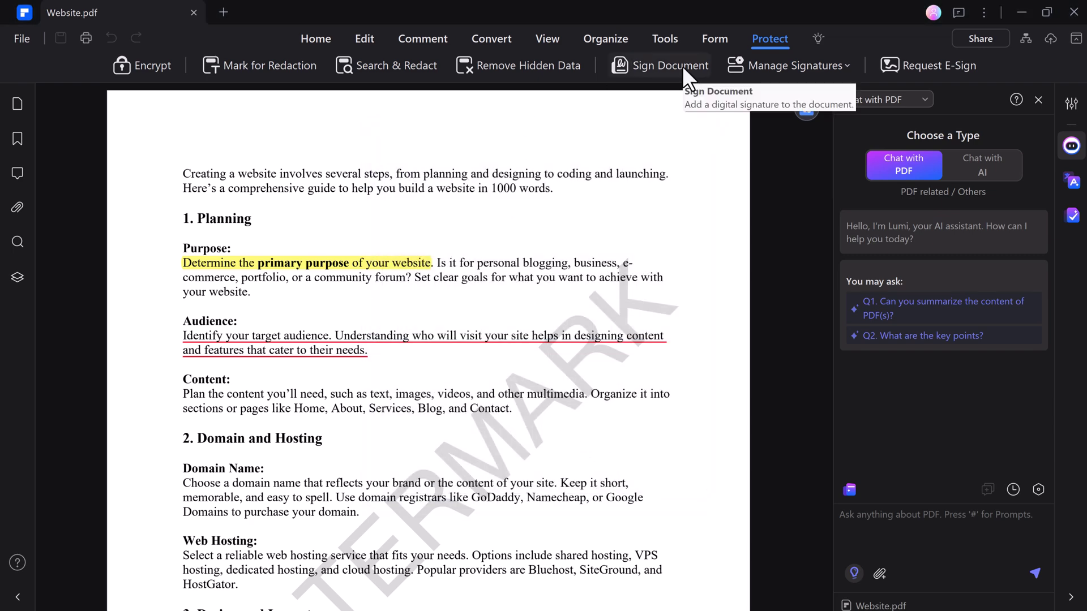
Start an e-signature request and enter the recipient's e-mail address
left_click(884, 71)
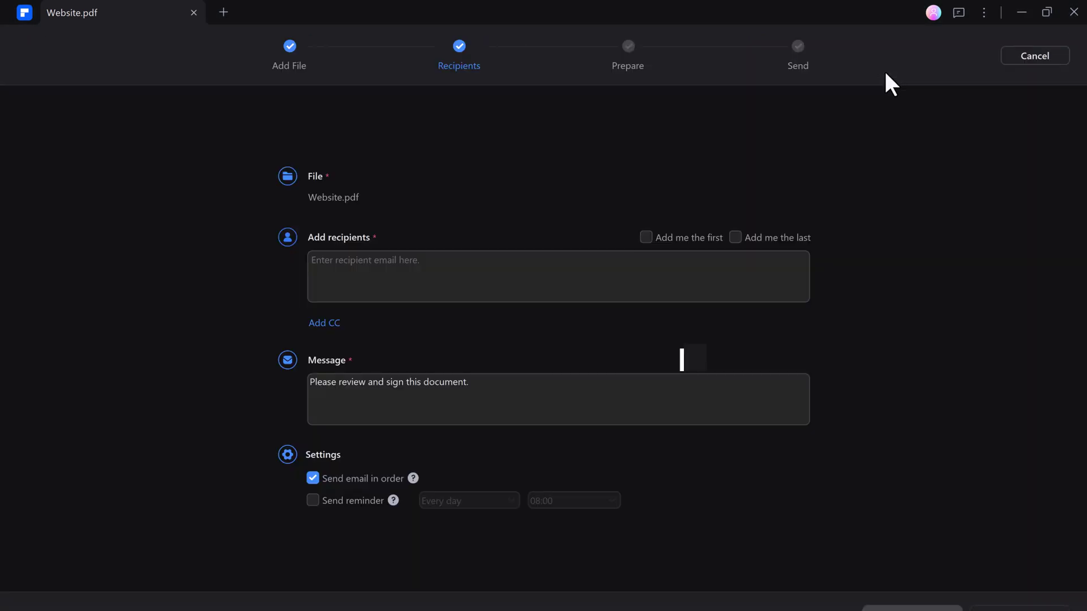
left_click(410, 271)
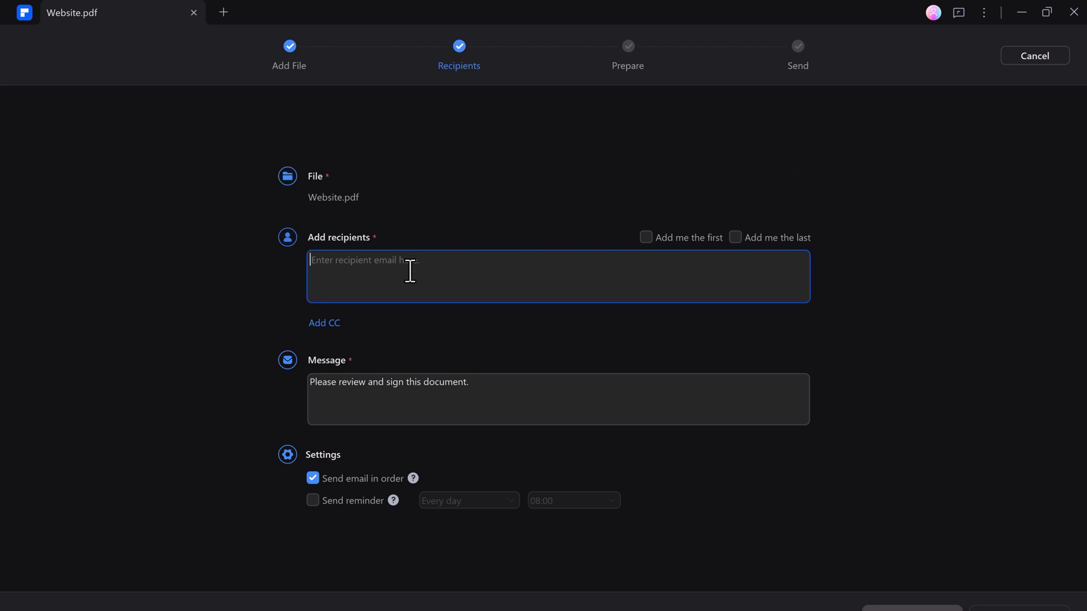
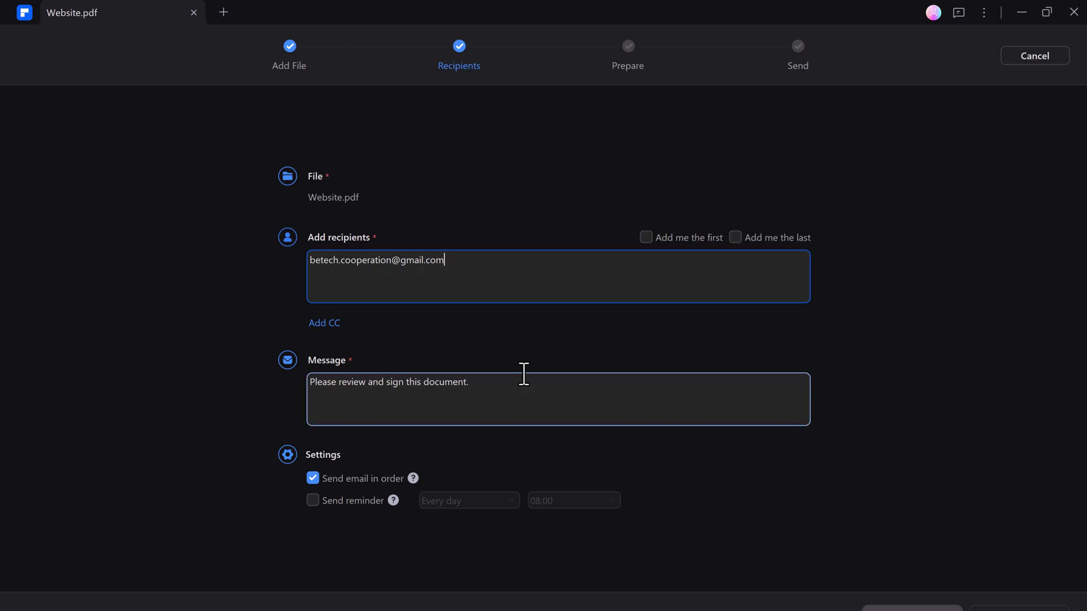
Confirm the message 'Please review and sign this document.' and continue to upload the file
left_click(445, 384)
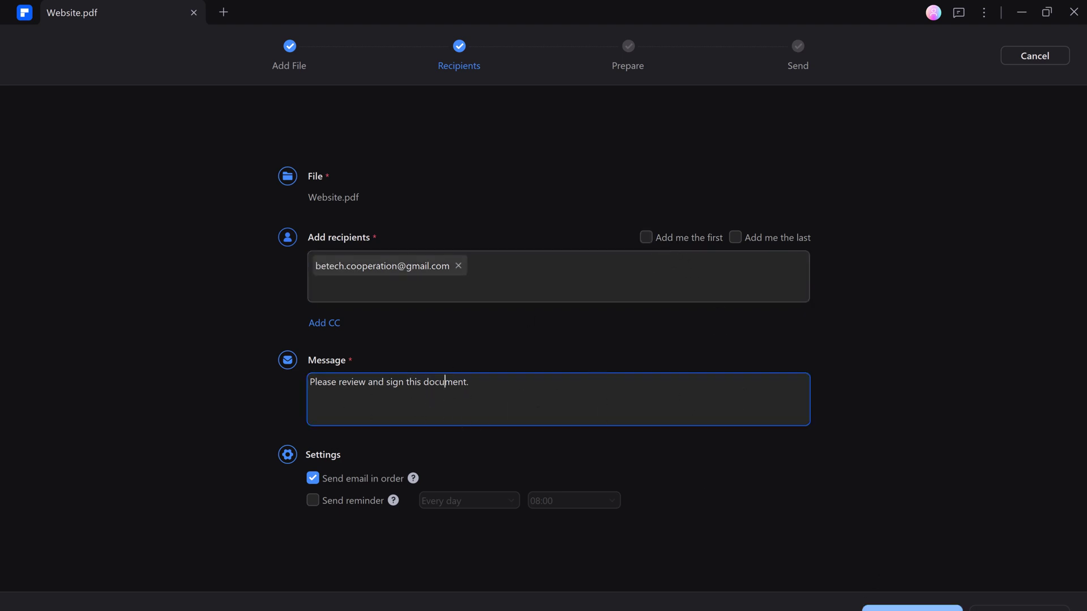
left_click(617, 273)
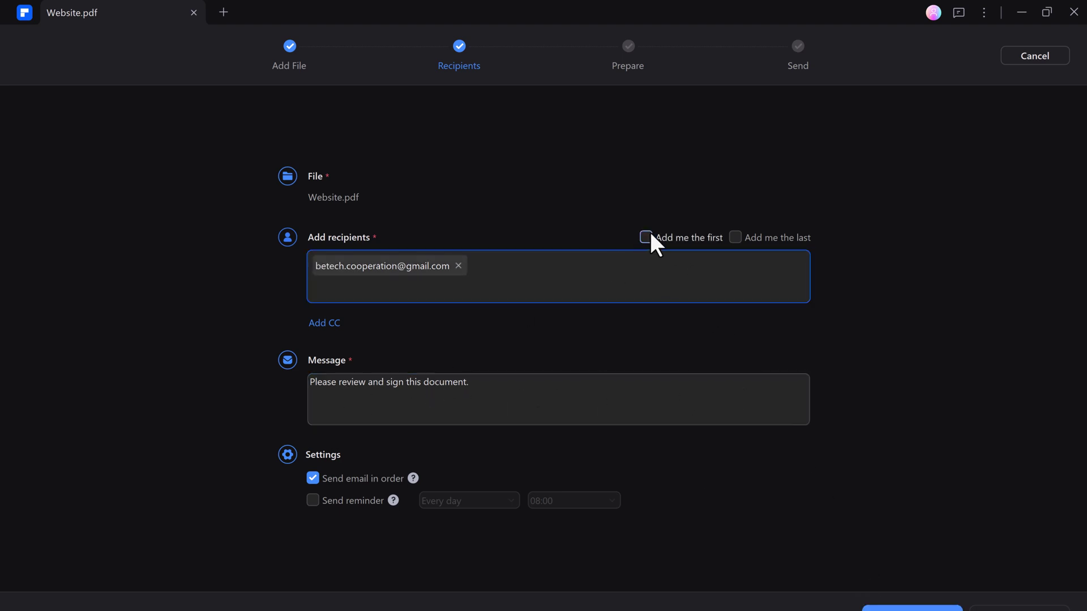
left_click(912, 609)
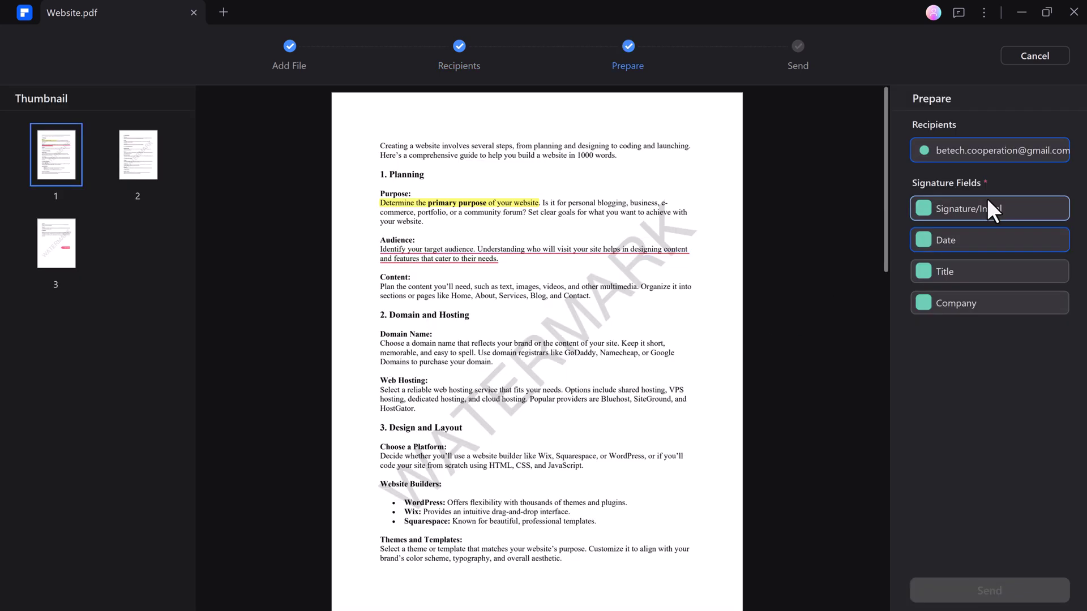
Drop a Signature/Initial field near the bottom of page 1, send it, and close the success screen
mouse_move(988, 209)
left_mouse_down()
mouse_move(407, 578)
mouse_move(397, 601)
mouse_move(421, 600)
left_mouse_up()
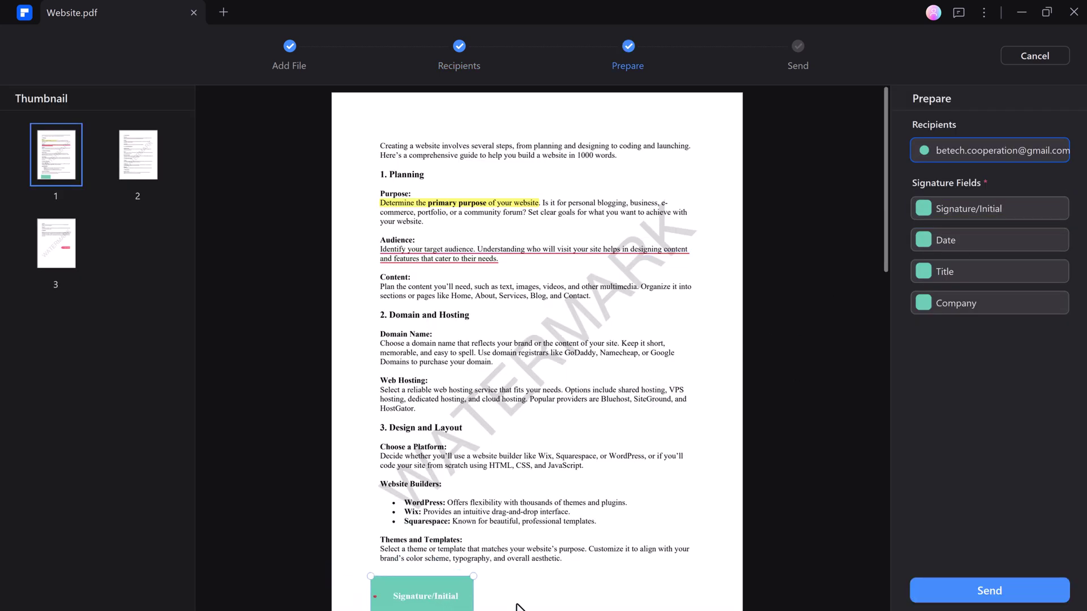
left_click(968, 605)
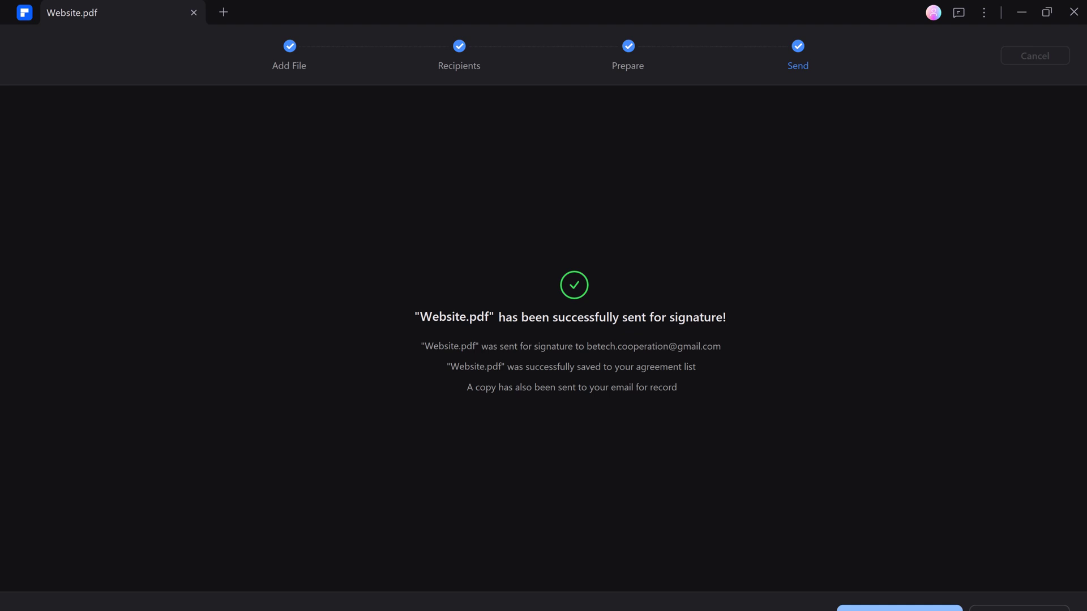
left_click(899, 608)
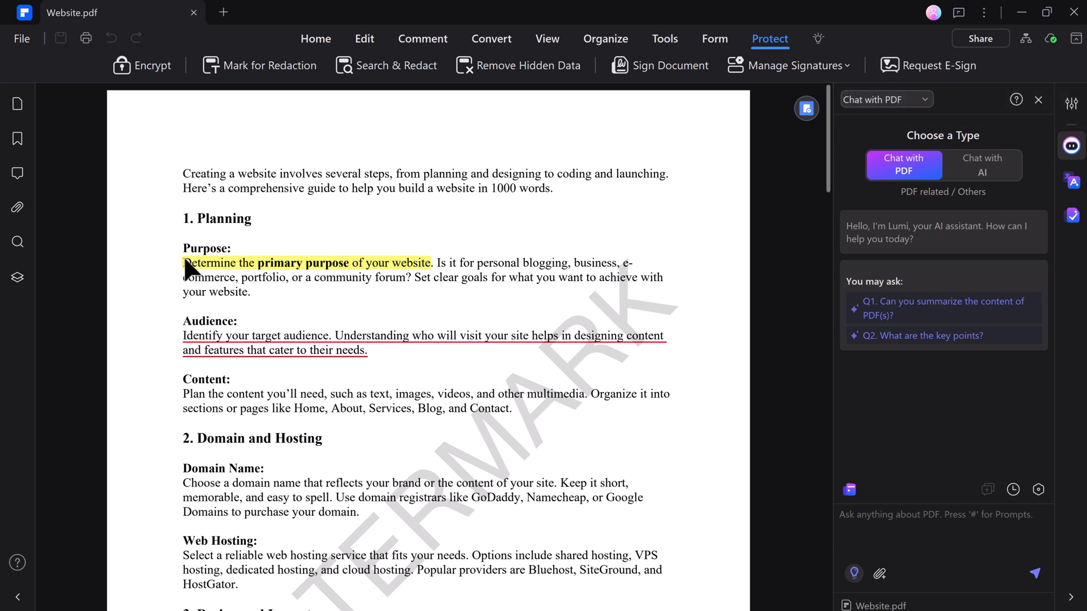
Use AI Summarize on the Purpose, Audience and Content paragraphs under 1. Planning
left_click_drag(181, 244, 544, 406)
left_click(739, 386)
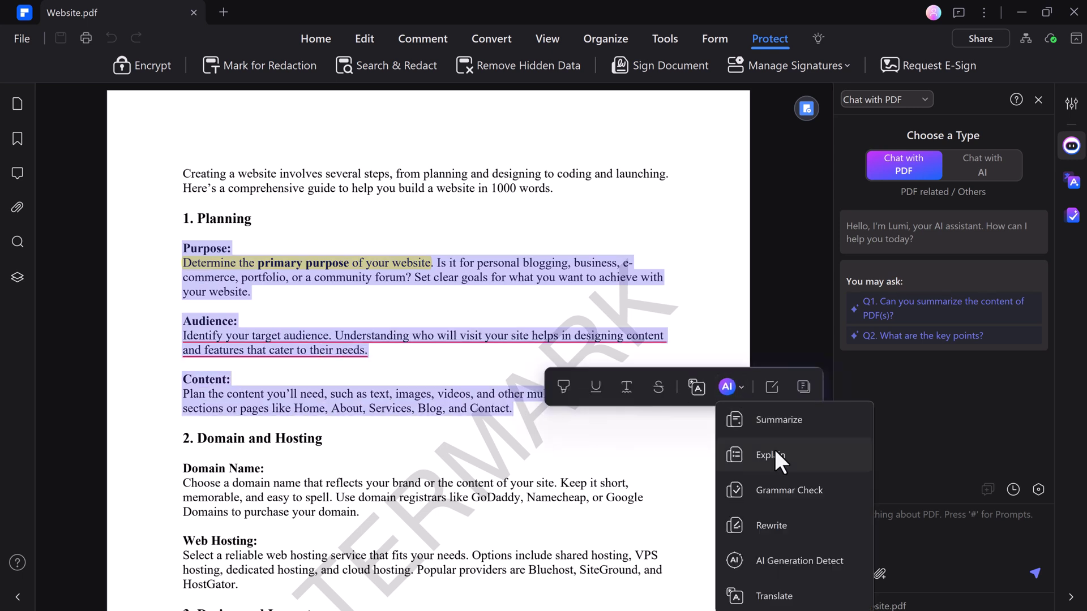
left_click(789, 420)
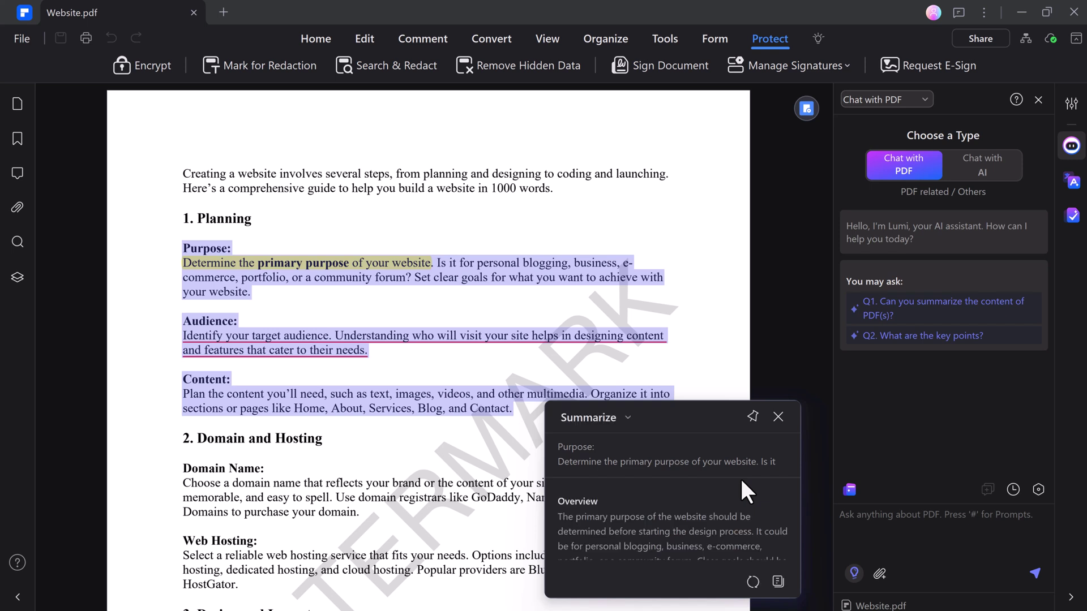
scroll(665, 512, "down", 3)
scroll(664, 510, "up", 3)
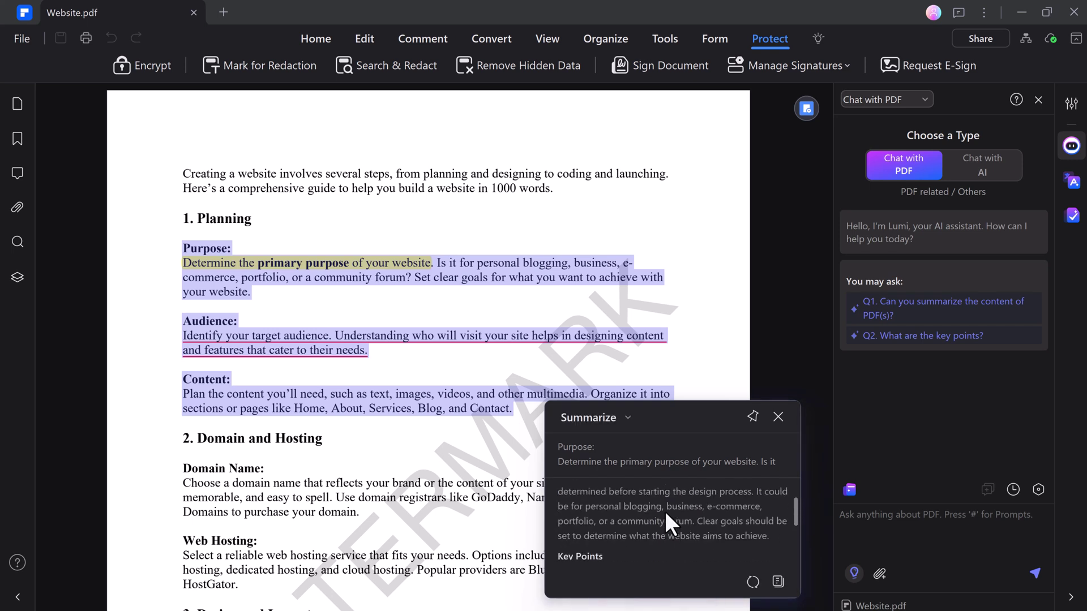
left_click_drag(183, 249, 513, 409)
Run AI Grammar Check on the selected paragraphs and replace the original text with the correction
left_click(712, 396)
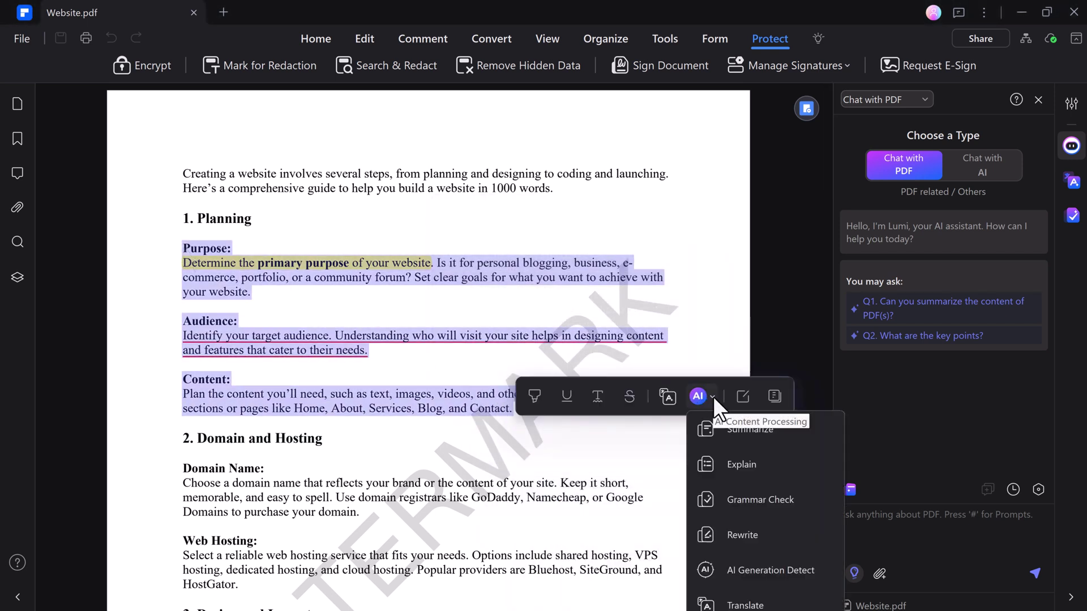
left_click(779, 501)
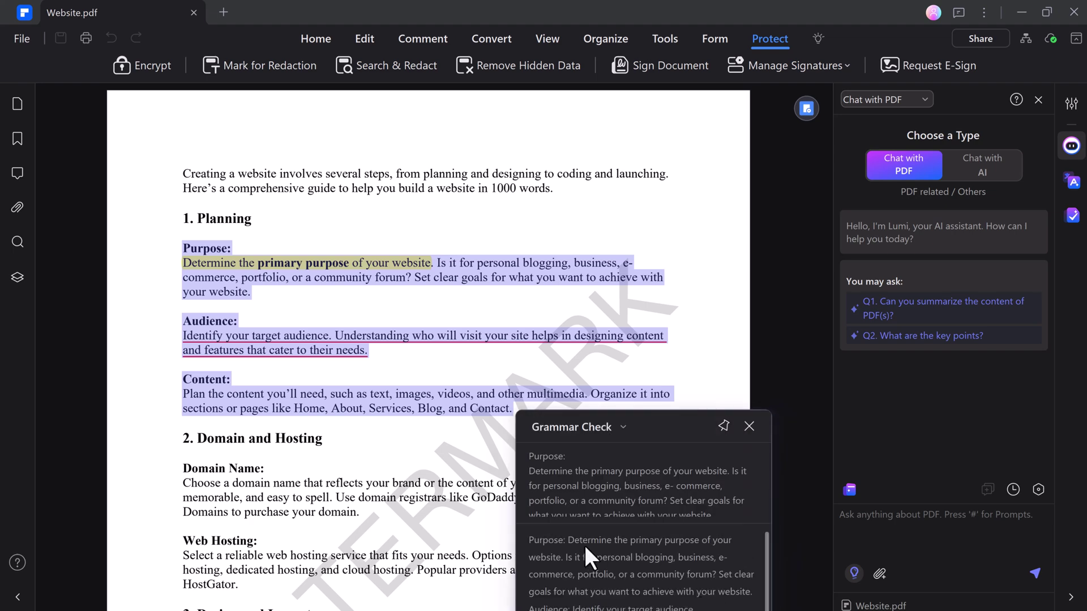
left_click_drag(652, 420, 601, 172)
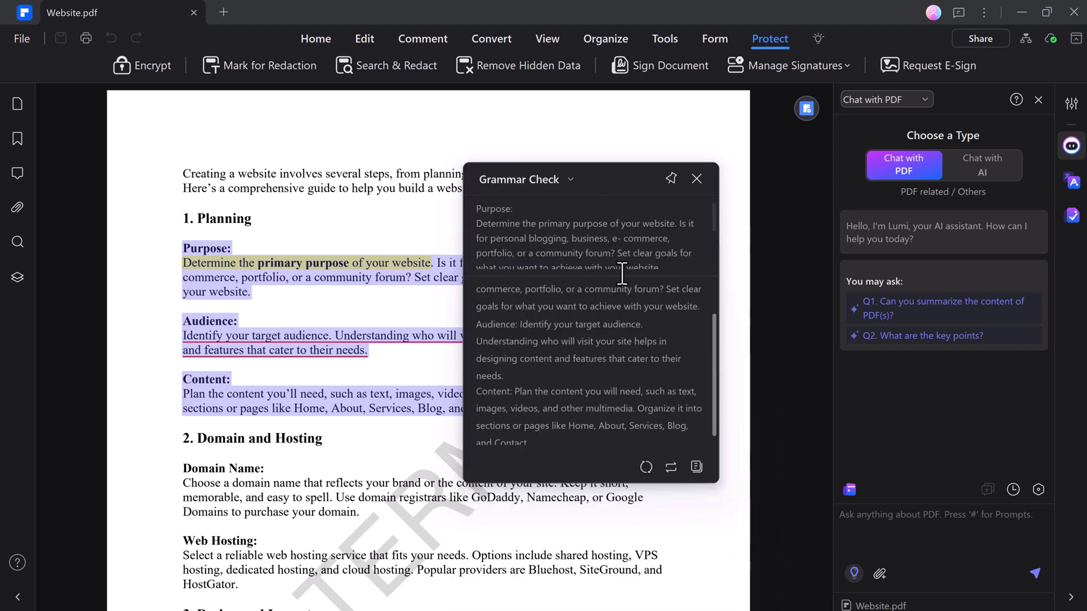
scroll(605, 312, "down", 1)
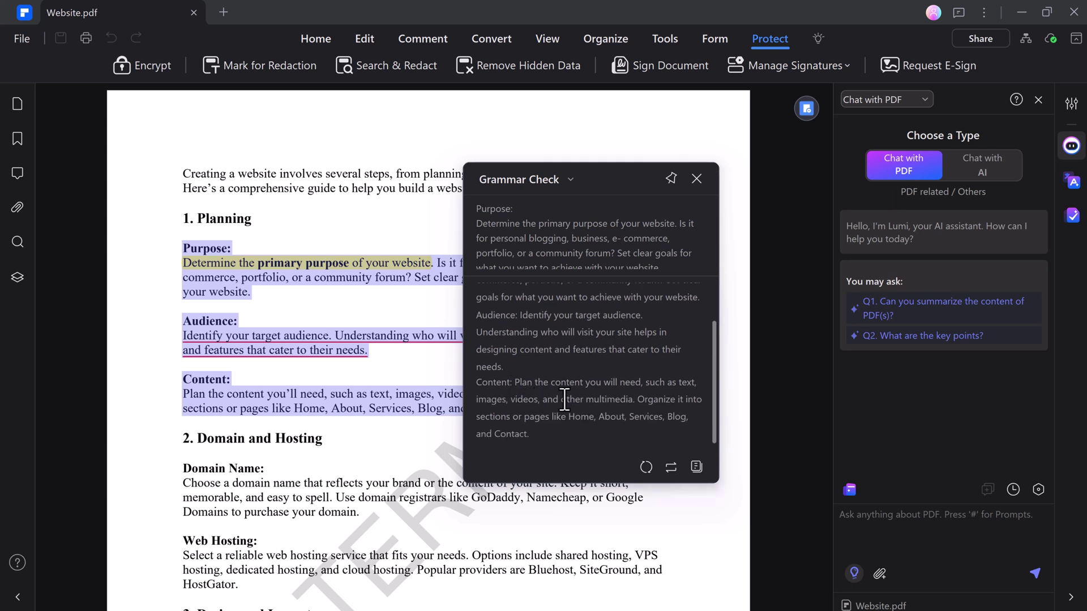
scroll(608, 396, "up", 1)
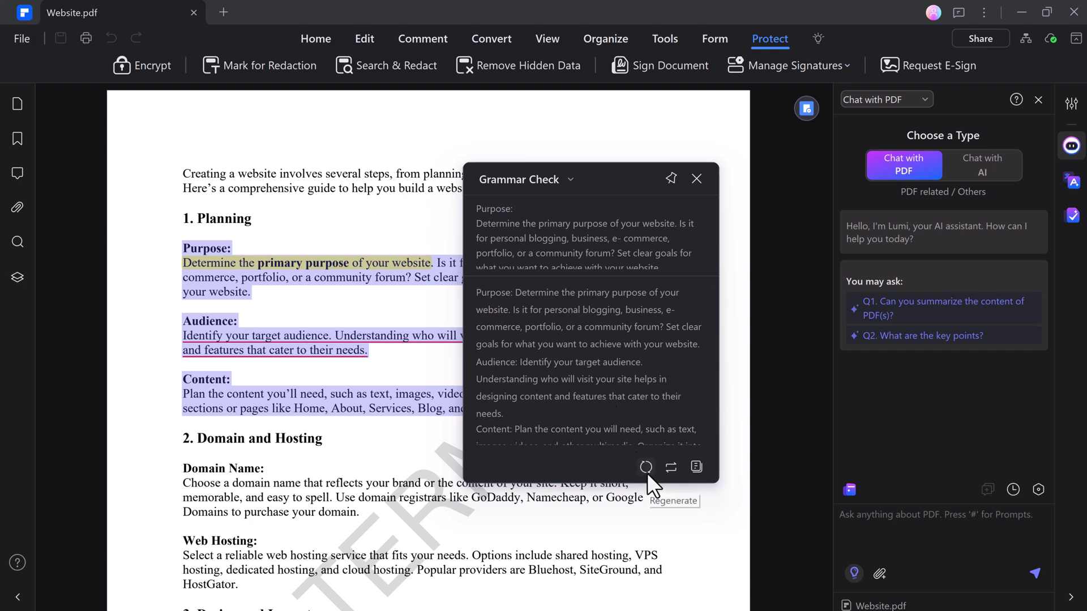
left_click(670, 466)
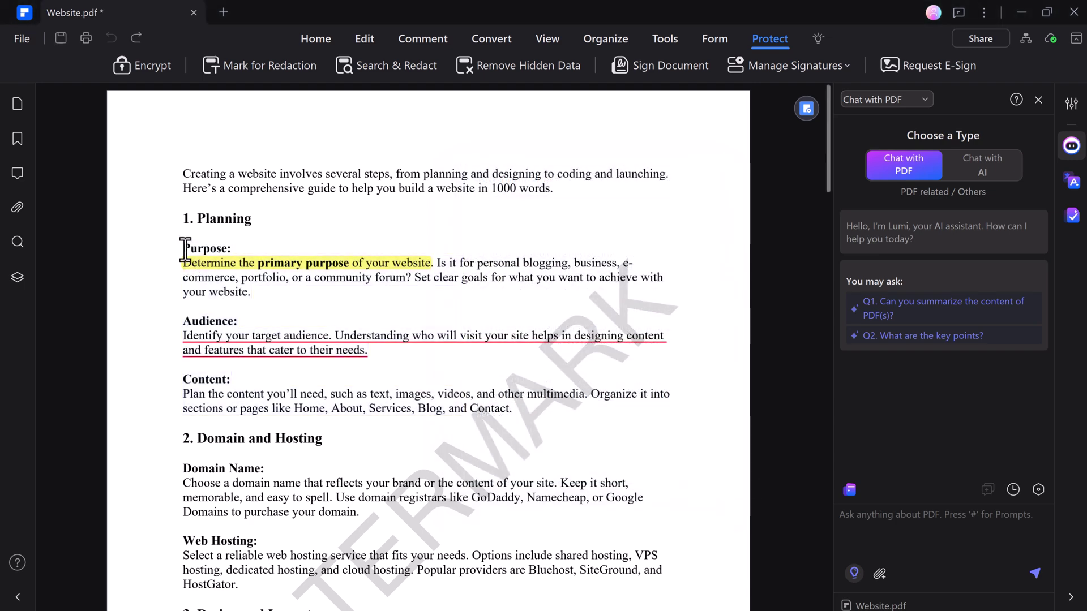
Translate the Purpose through Content paragraphs into Spanish in Word Translator
left_click_drag(472, 388, 510, 411)
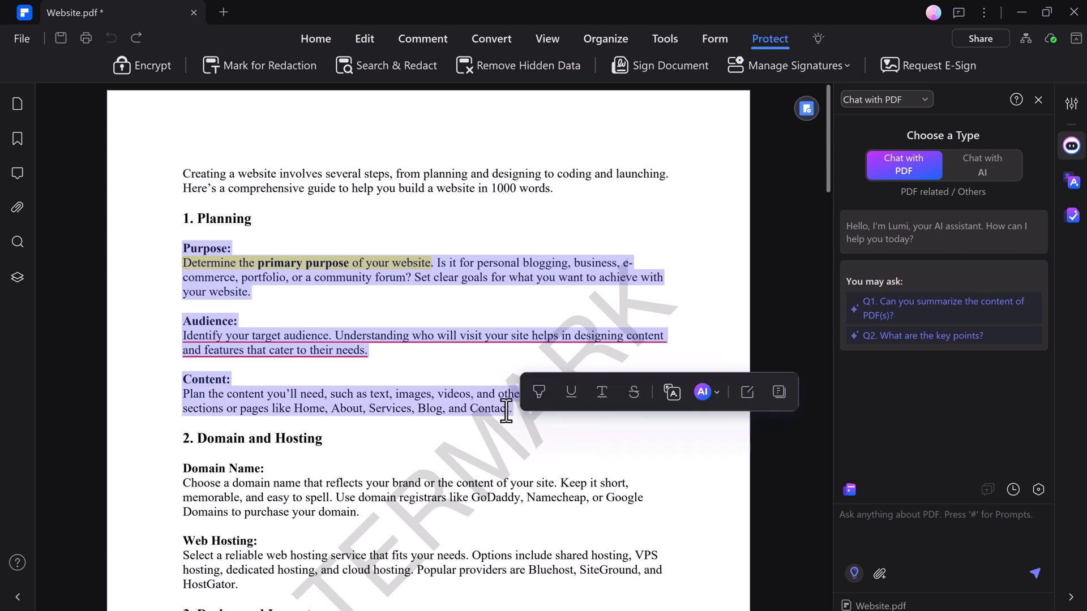
left_click(710, 391)
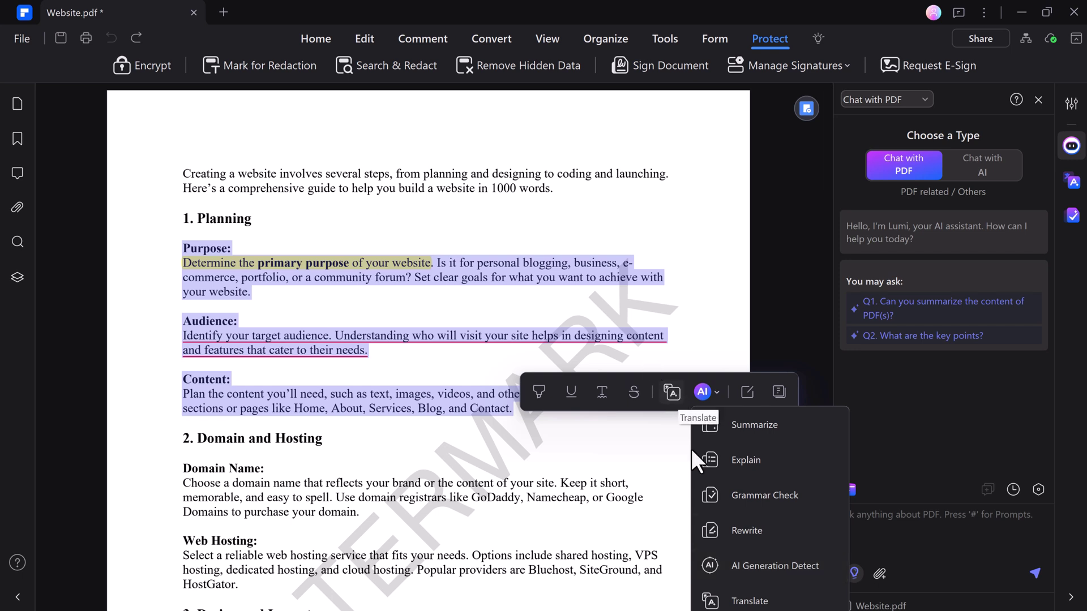
left_click(676, 395)
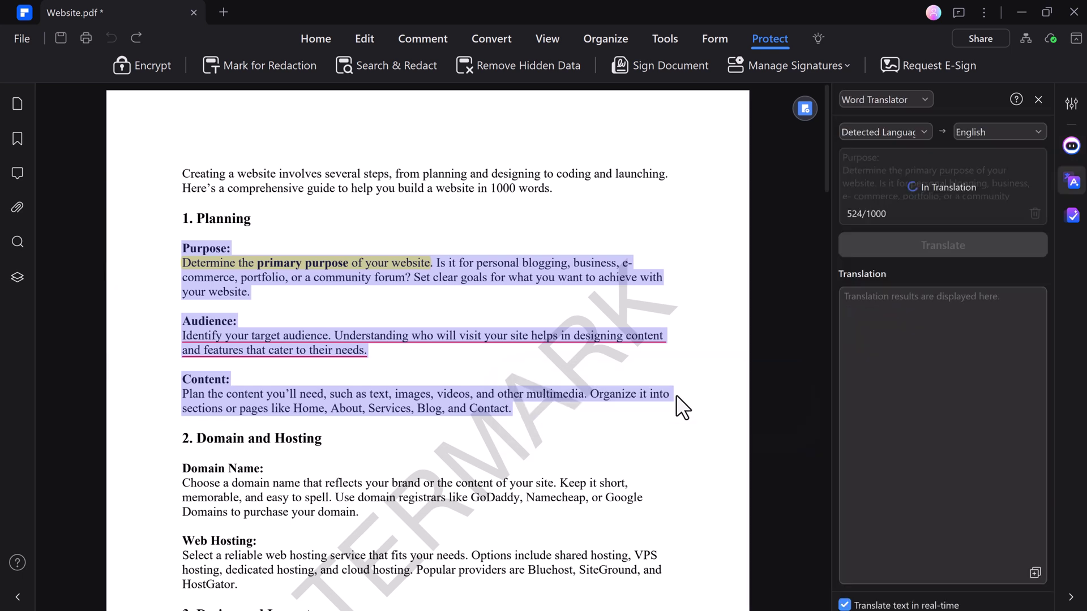
left_click(1037, 131)
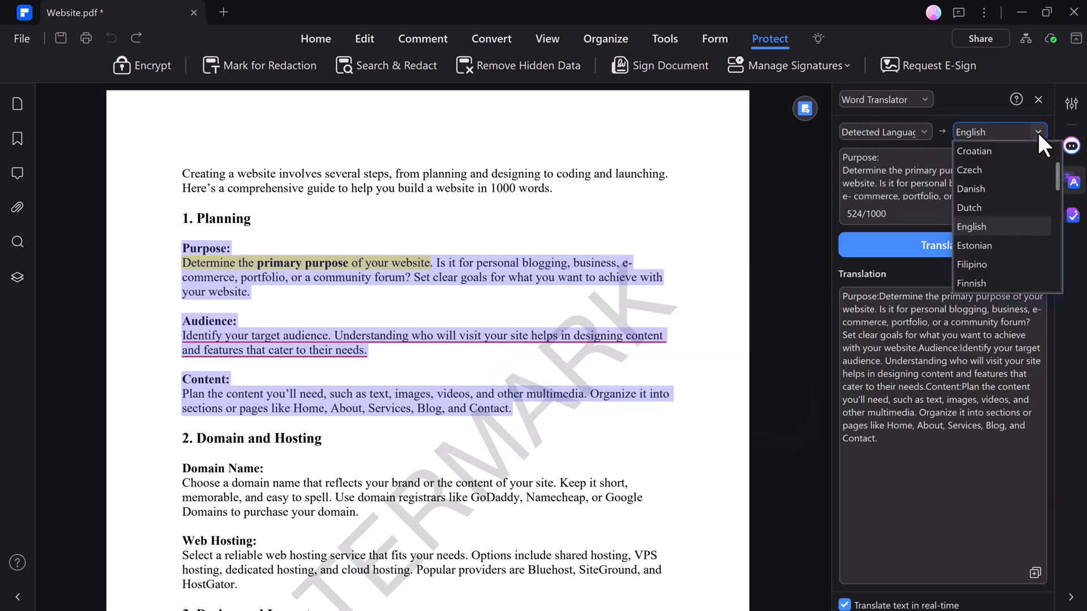
scroll(1010, 245, "down", 10)
left_click(993, 264)
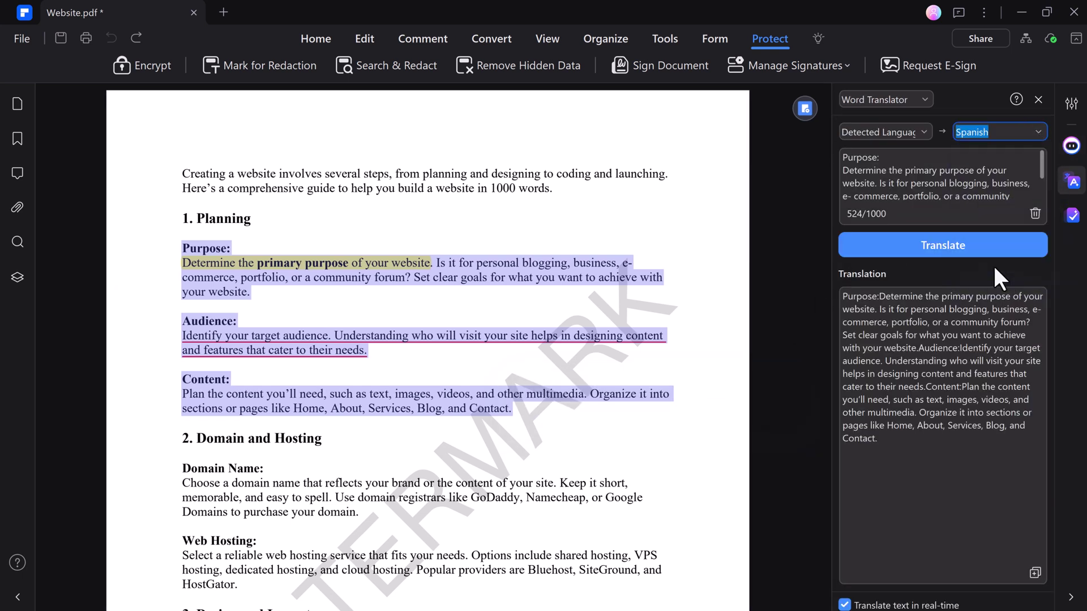
left_click(974, 242)
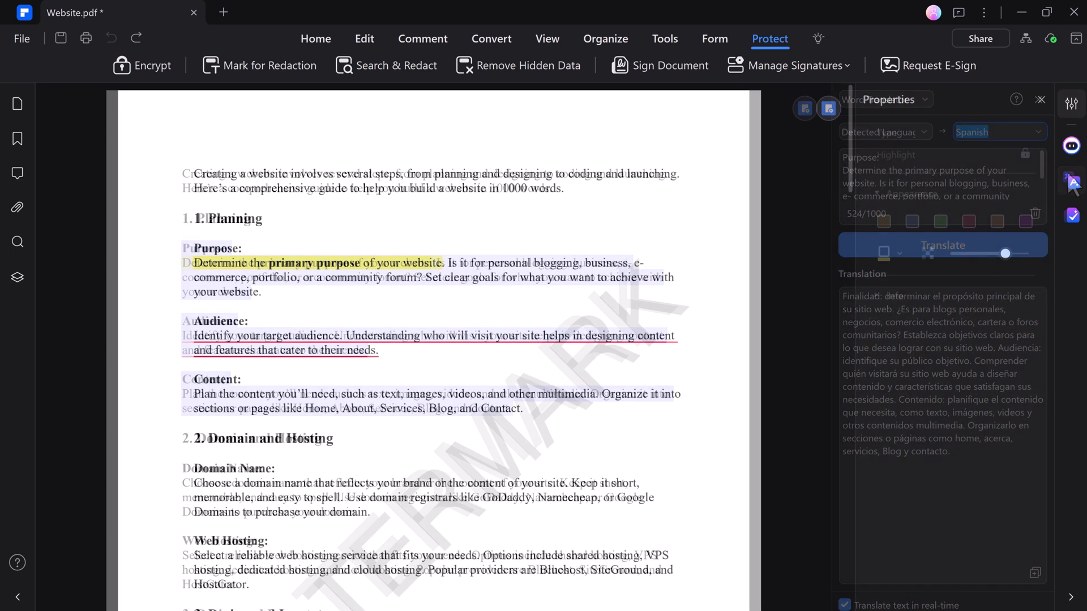
In Chat with PDF, pick Q1 'Can you summarize the content of PDF(s)?' and send Summarize PDF
left_click(1072, 146)
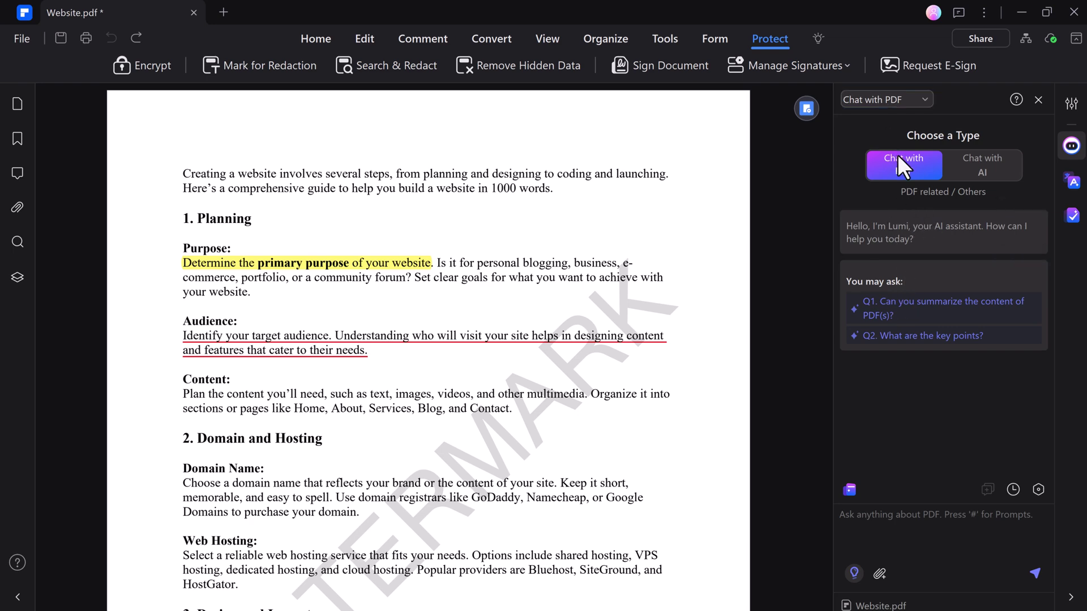
left_click(950, 309)
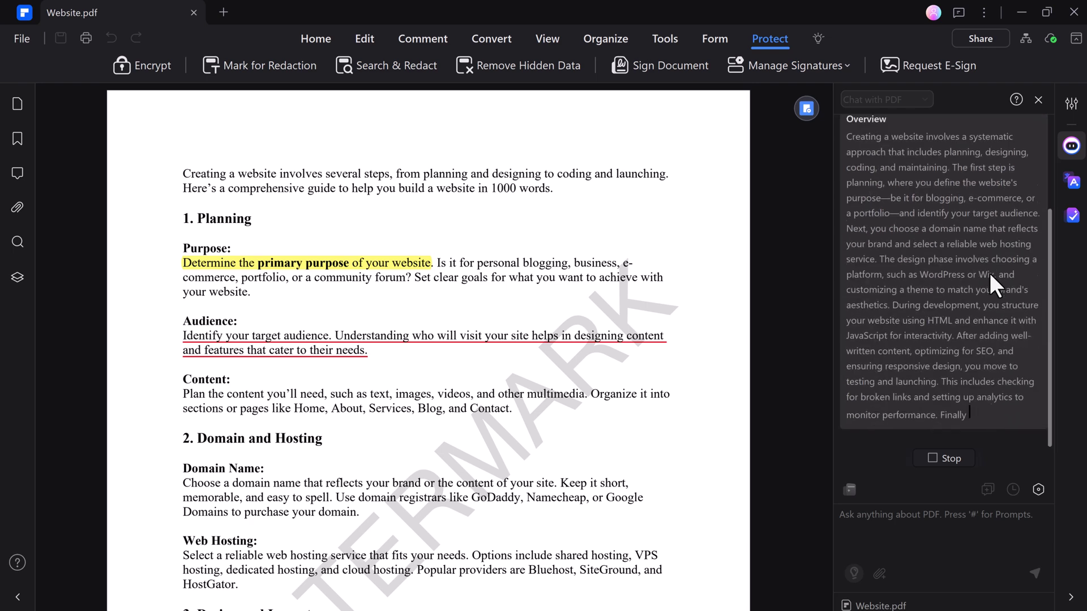
scroll(962, 340, "down", 10)
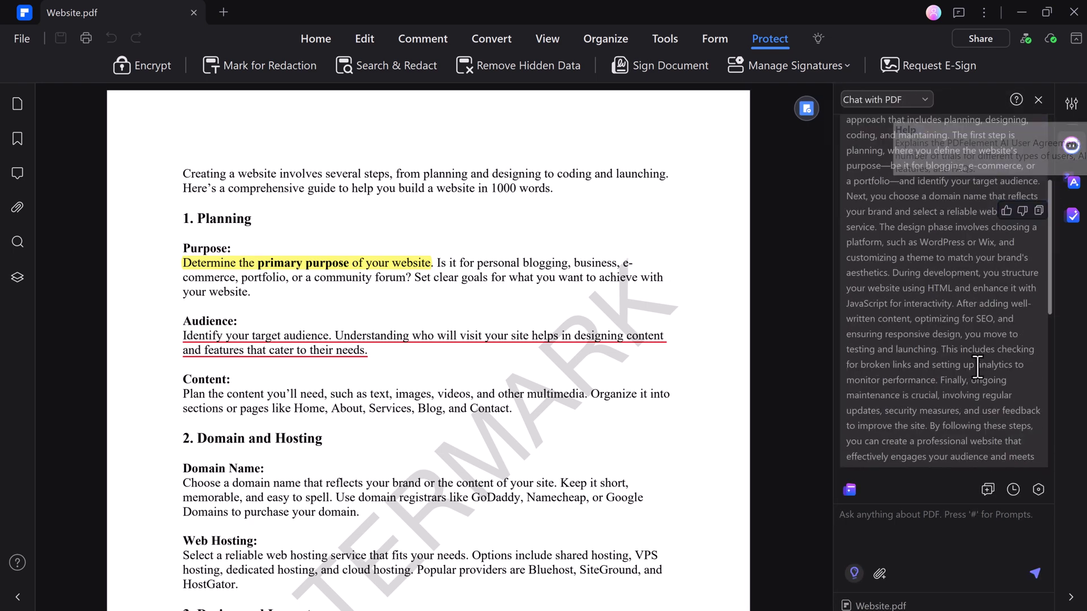
left_click(850, 490)
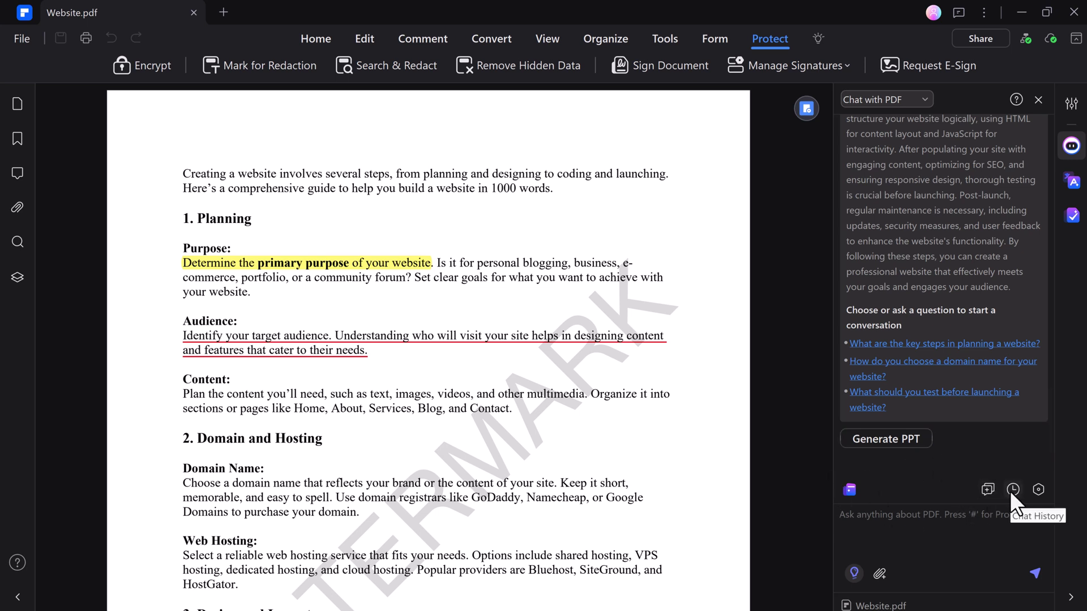
Share Website.pdf, view the Link tab, then show the Mobile tab's QR code
left_click(978, 38)
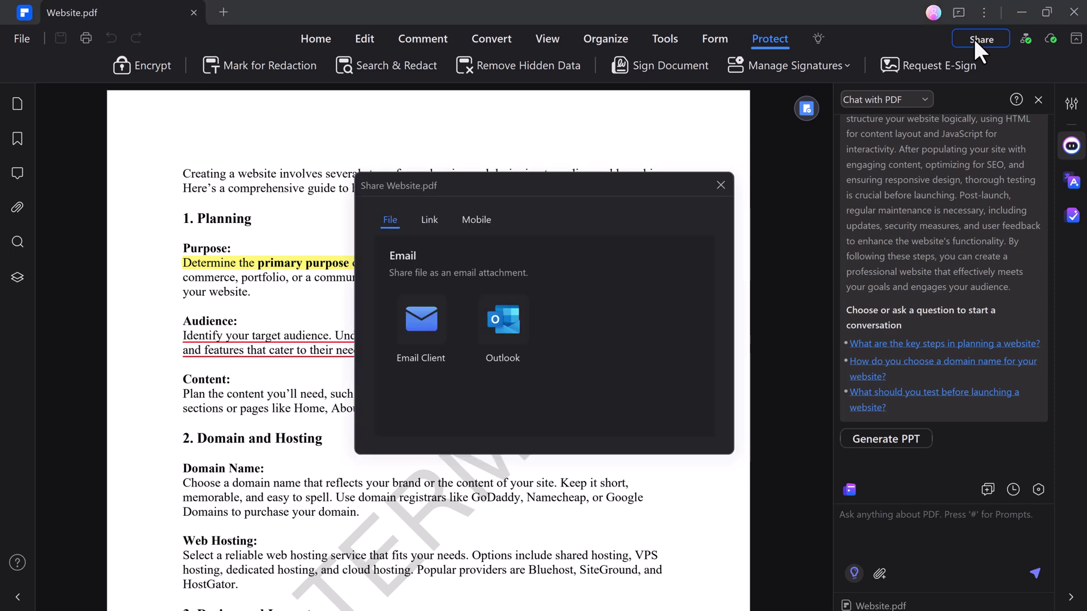
left_click(432, 220)
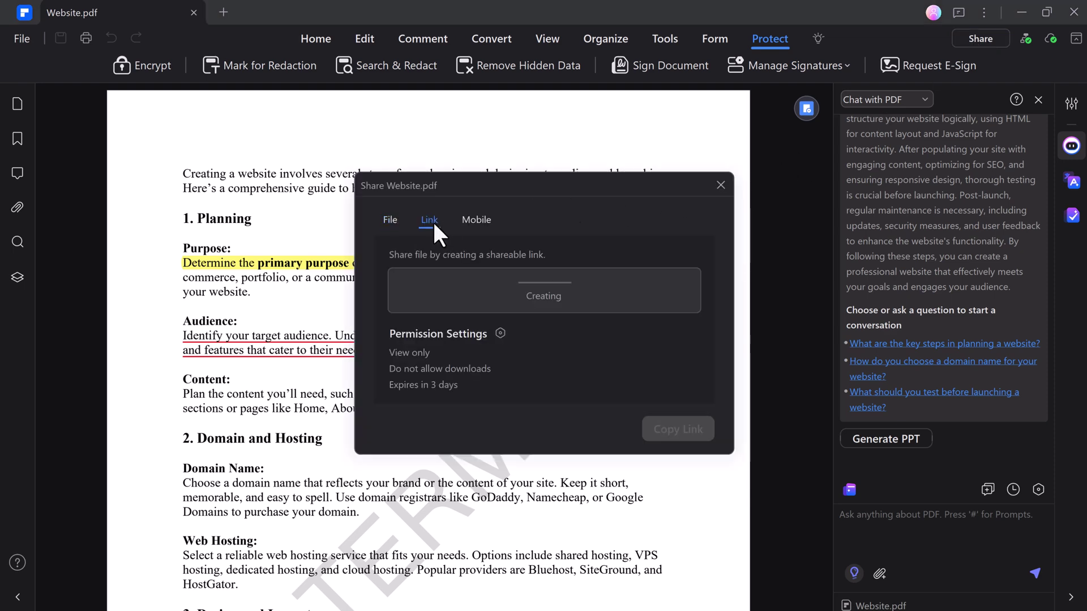
left_click(481, 221)
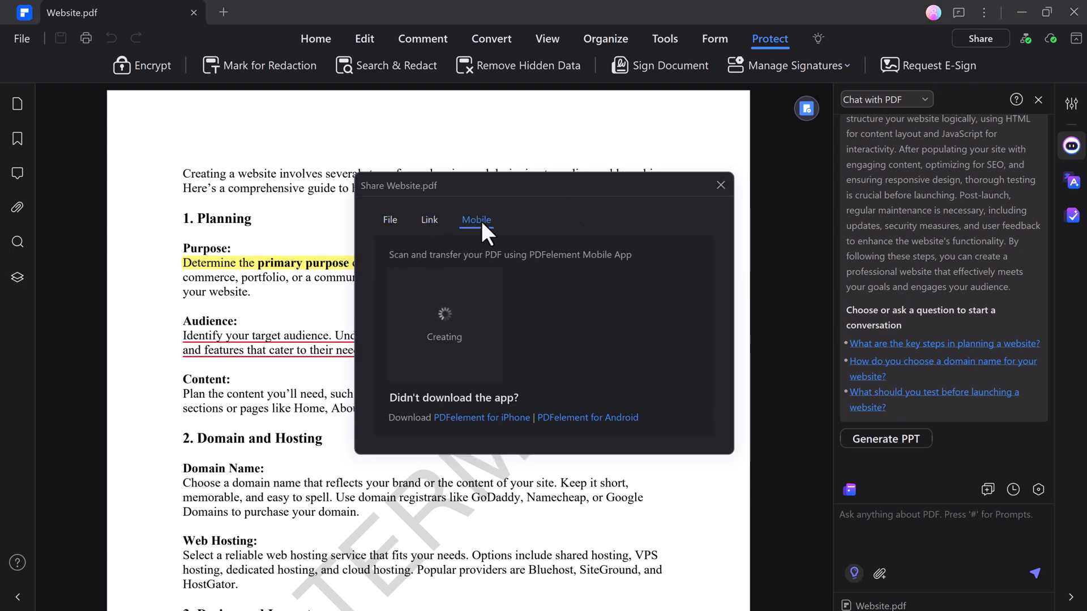